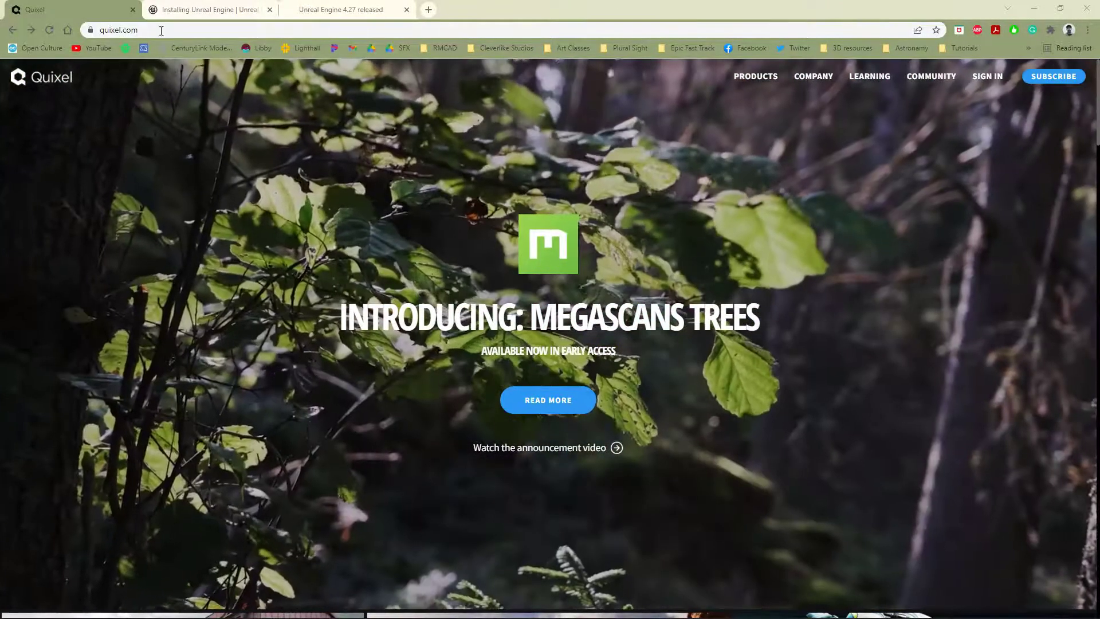
Step: Go from quixel.com to the Quixel Bridge product page
{"action": "left_click", "coordinate": [82, 36]}
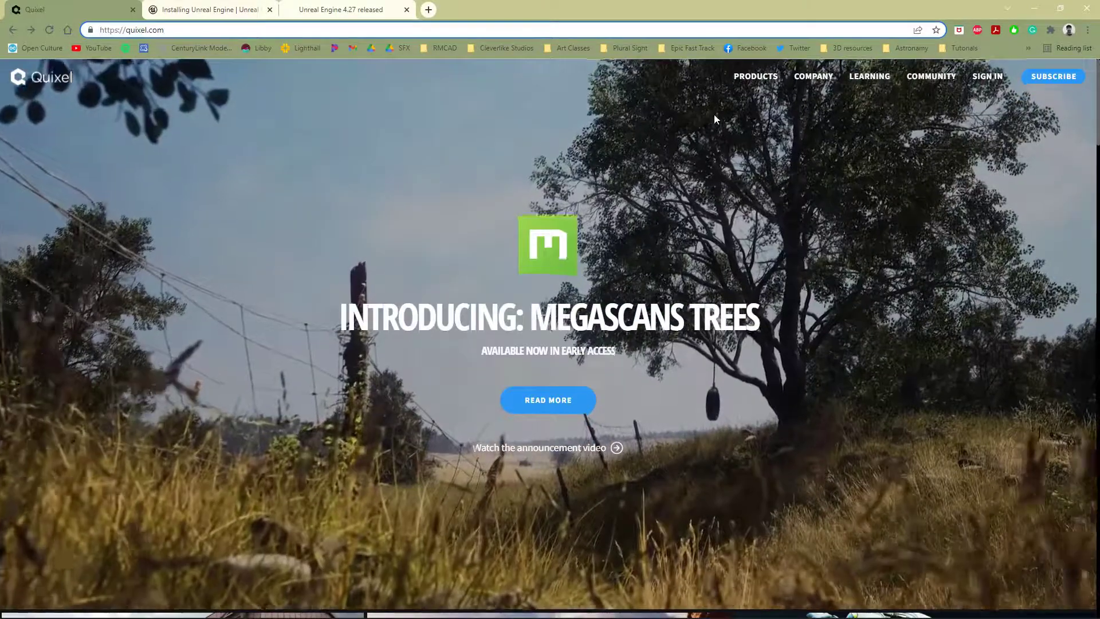
{"action": "mouse_move", "coordinate": [758, 84]}
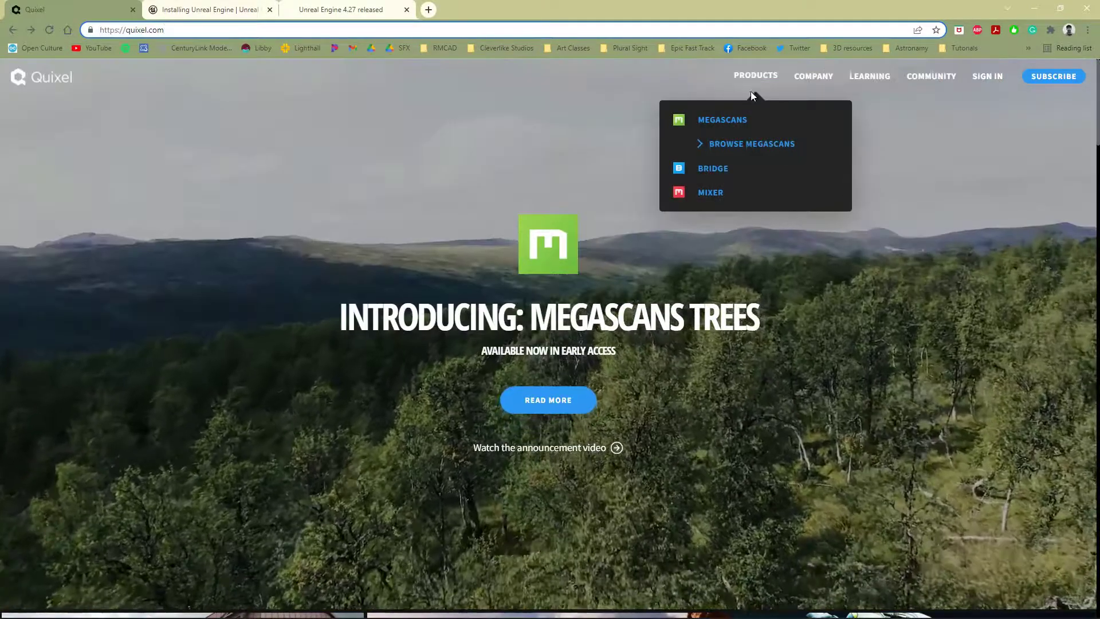
{"action": "left_click", "coordinate": [714, 169]}
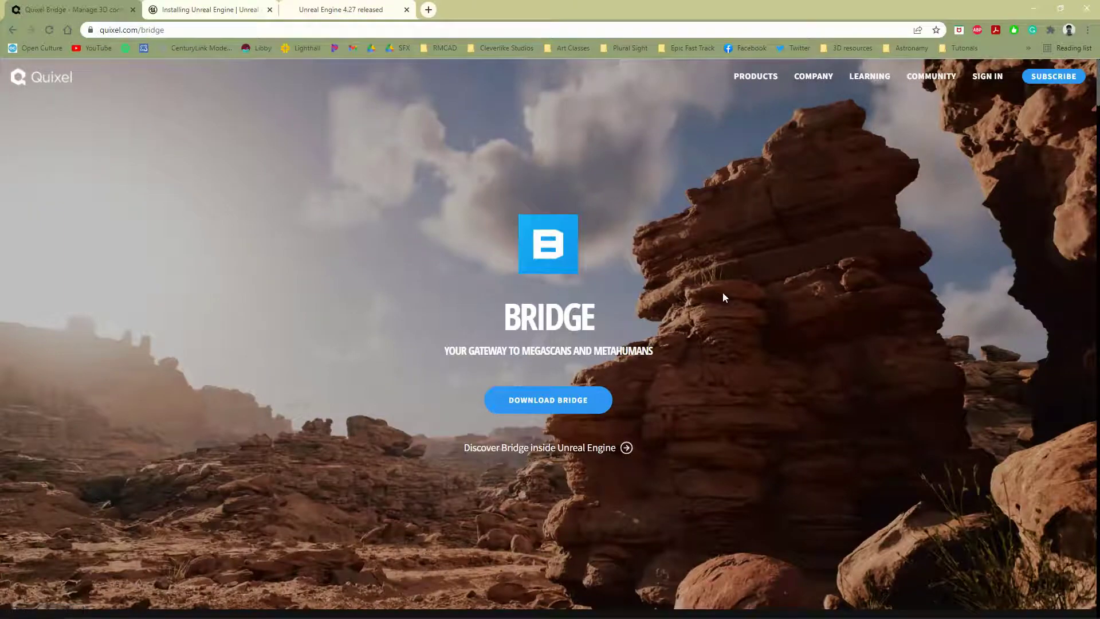
Step: Scroll the Bridge page, start the installer download, then cancel the save dialog
{"action": "scroll", "coordinate": [730, 314], "scroll_direction": "down", "scroll_amount": 20}
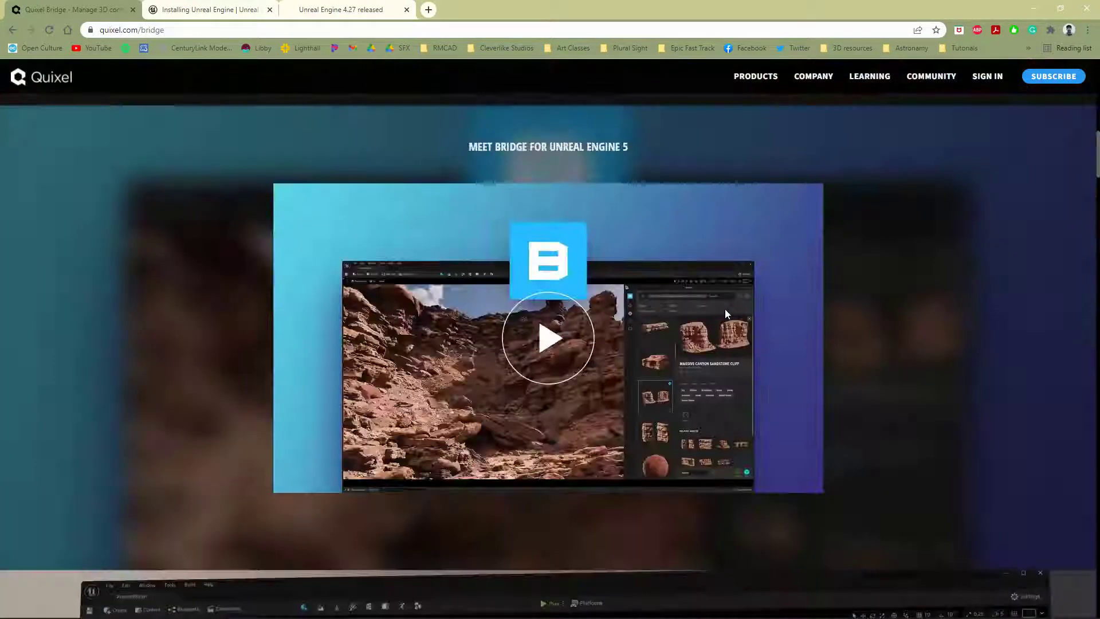
{"action": "scroll", "coordinate": [725, 310], "scroll_direction": "down", "scroll_amount": 20}
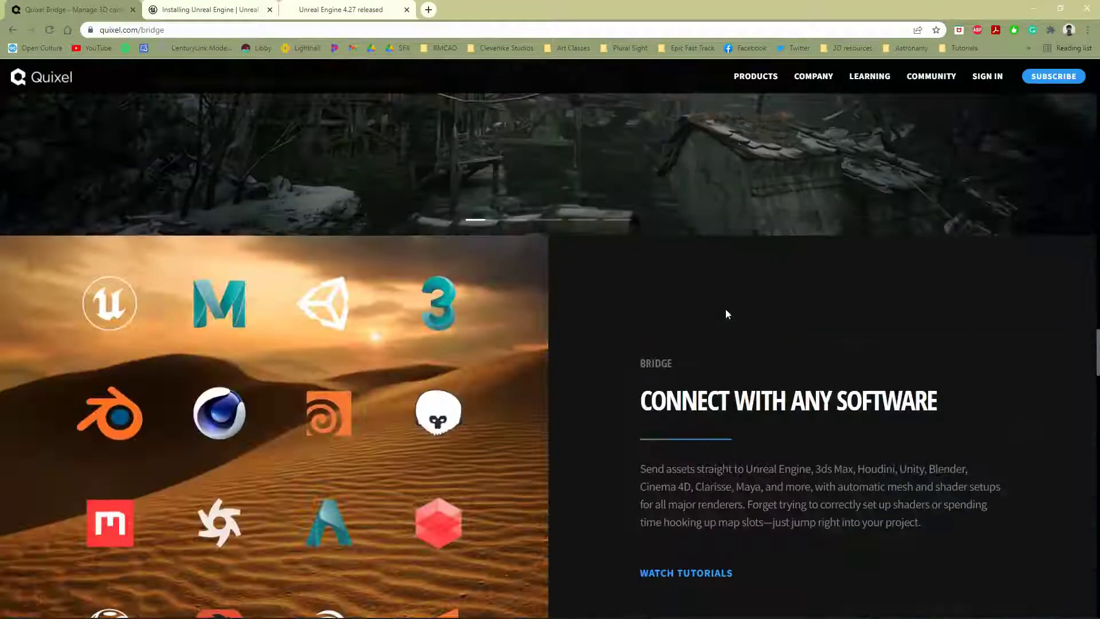
{"action": "scroll", "coordinate": [720, 311], "scroll_direction": "down", "scroll_amount": 13}
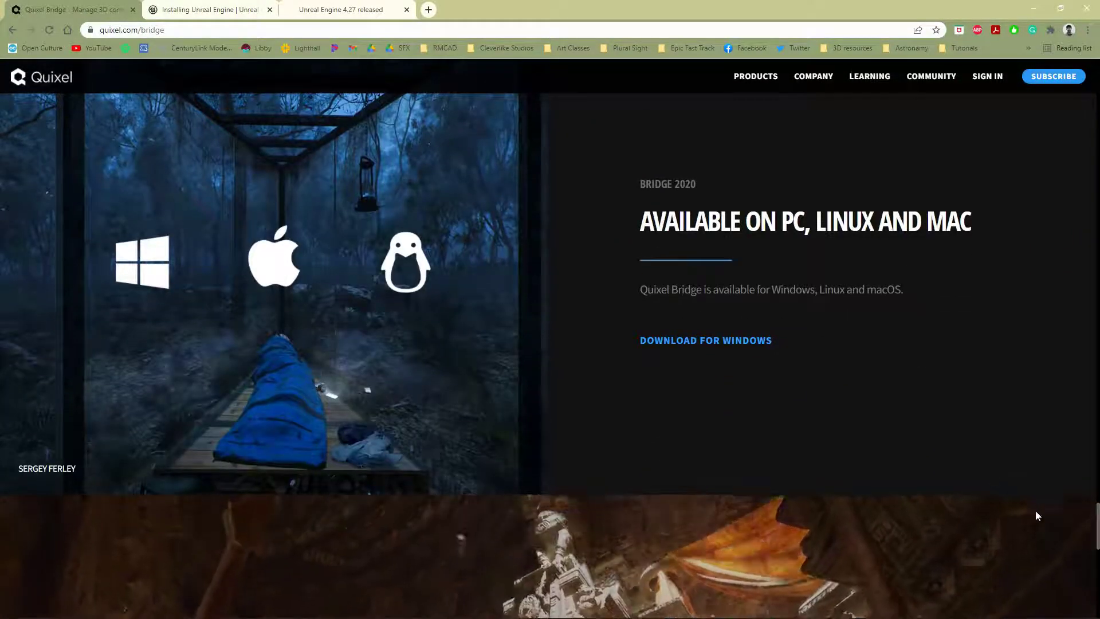
{"action": "scroll", "coordinate": [997, 229], "scroll_direction": "up", "scroll_amount": 12}
{"action": "scroll", "coordinate": [996, 215], "scroll_direction": "up", "scroll_amount": 15}
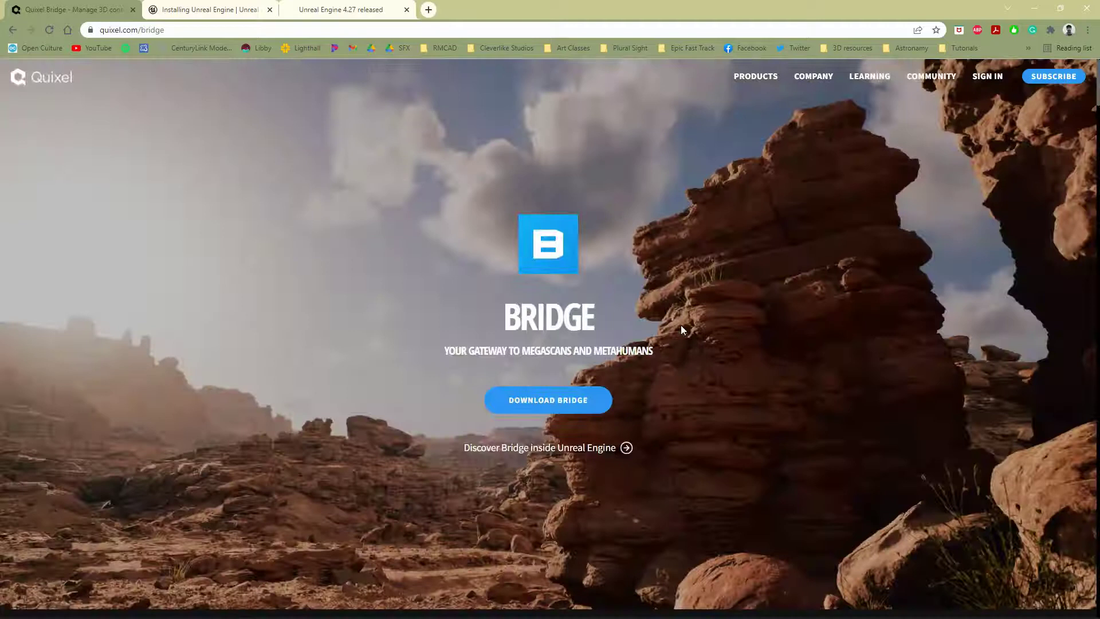
{"action": "left_click", "coordinate": [553, 404]}
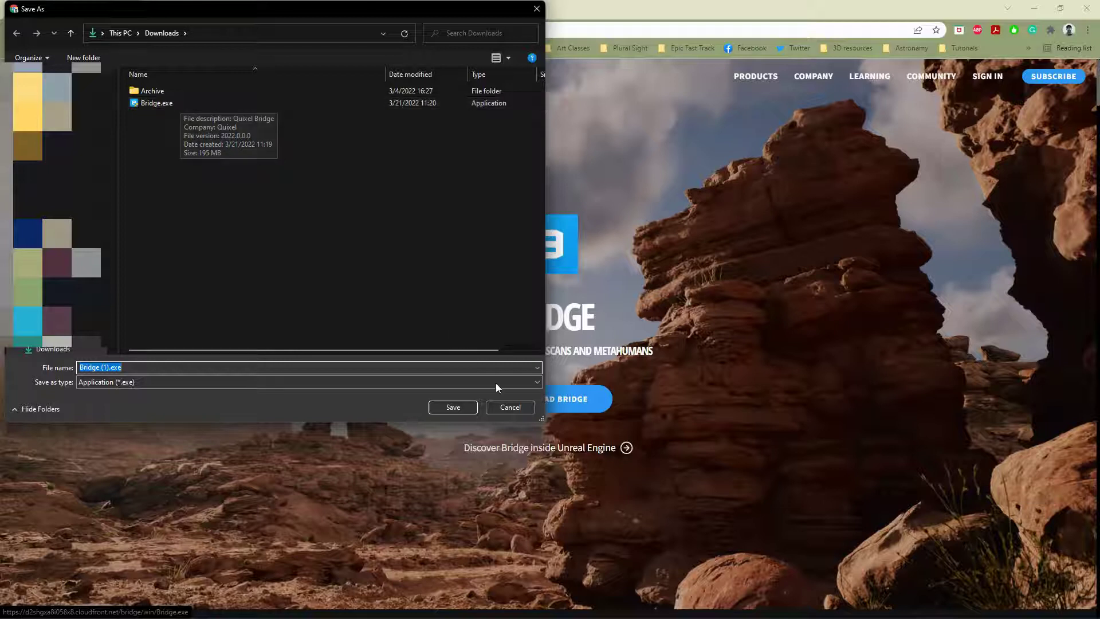
{"action": "left_click", "coordinate": [510, 407]}
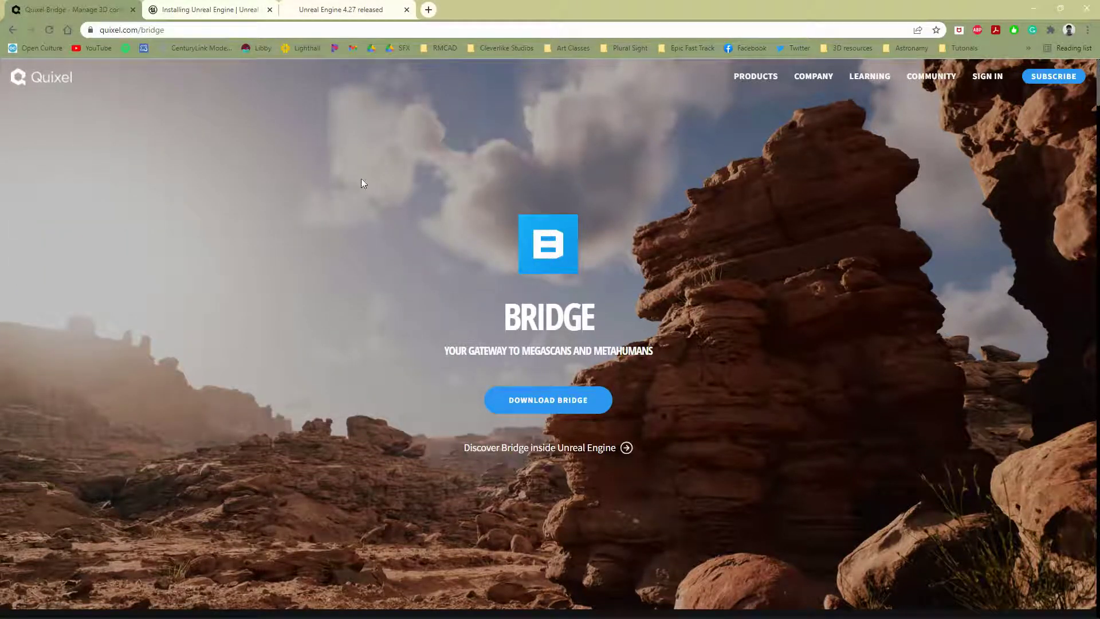
Step: On the Installing Unreal Engine docs, compare Windows and macOS and read the Windows steps
{"action": "left_click", "coordinate": [208, 9]}
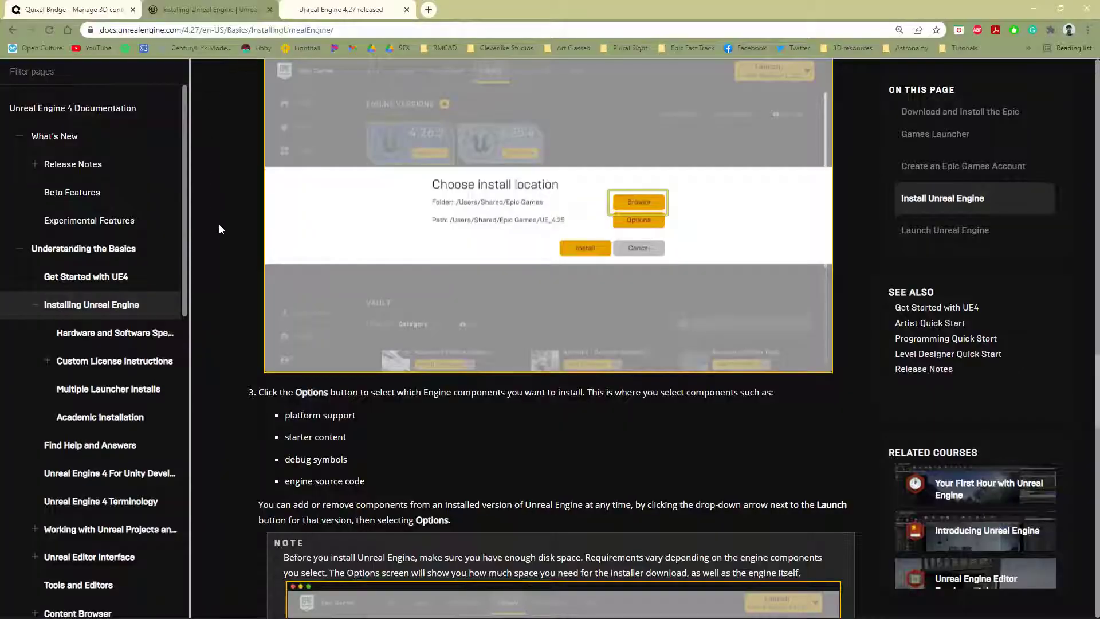
{"action": "scroll", "coordinate": [223, 228], "scroll_direction": "up", "scroll_amount": 20}
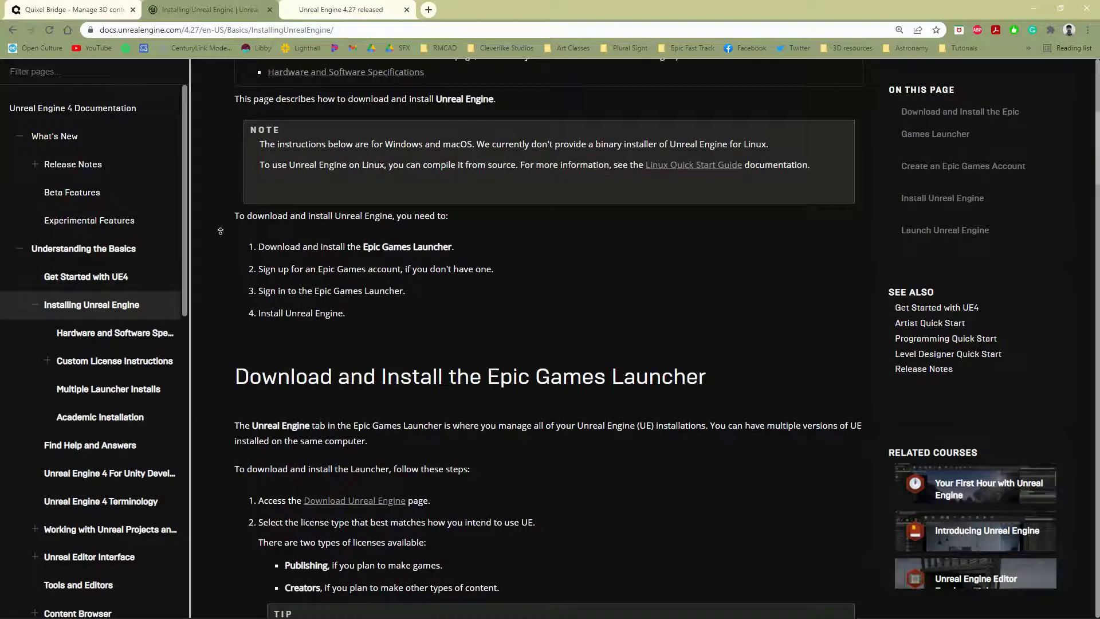
{"action": "scroll", "coordinate": [248, 252], "scroll_direction": "up", "scroll_amount": 7}
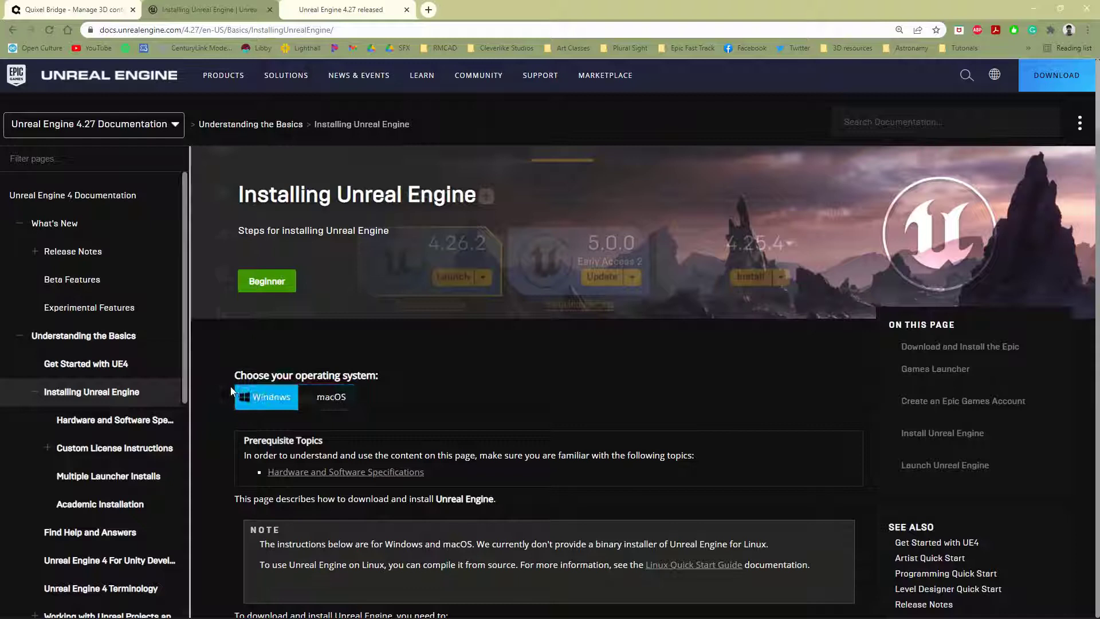
{"action": "left_click", "coordinate": [326, 403]}
{"action": "left_click", "coordinate": [279, 404]}
{"action": "left_click", "coordinate": [326, 401]}
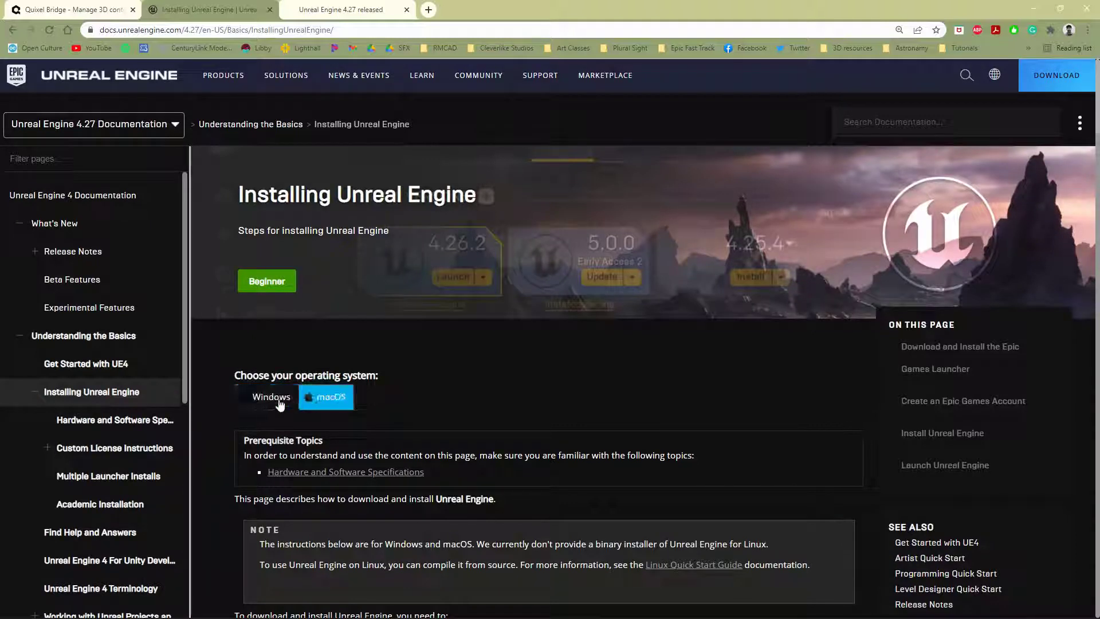
{"action": "left_click", "coordinate": [263, 401]}
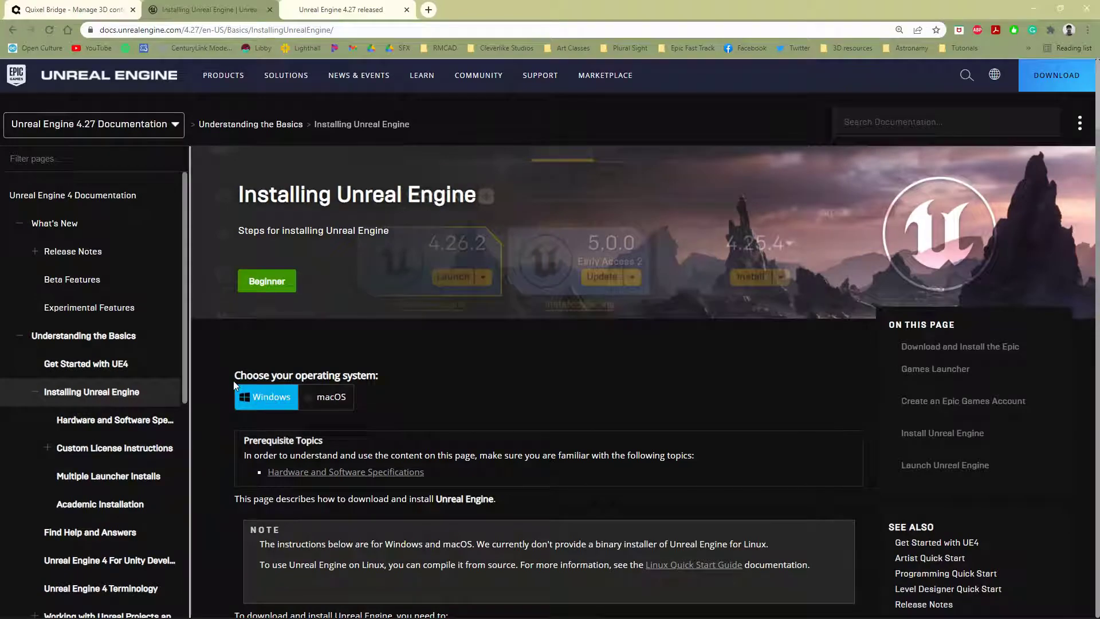
{"action": "scroll", "coordinate": [233, 380], "scroll_direction": "down", "scroll_amount": 20}
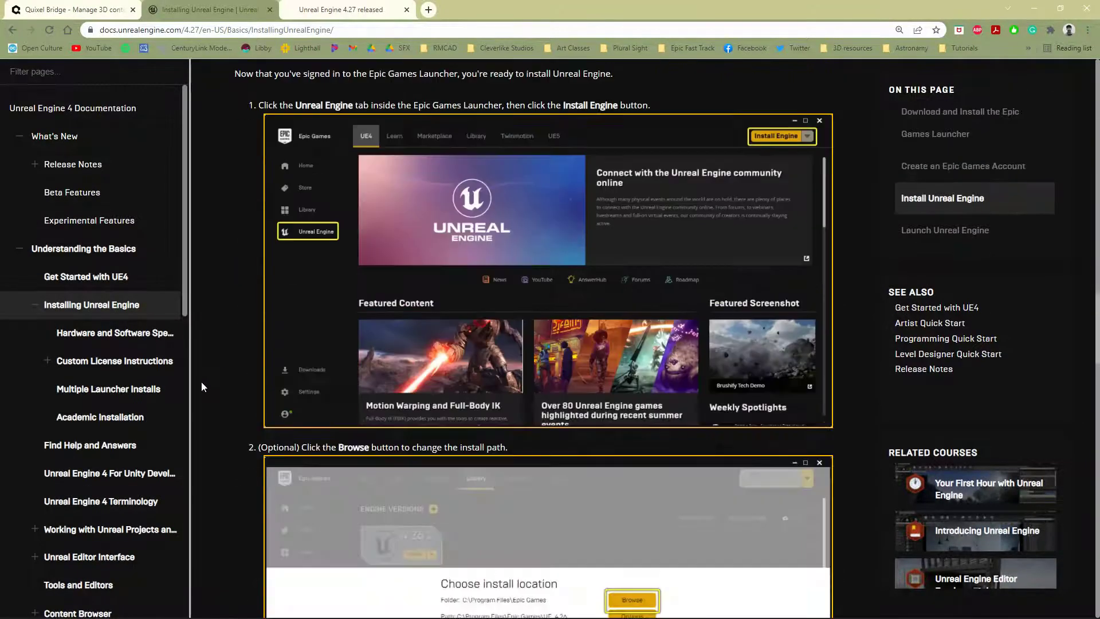
{"action": "scroll", "coordinate": [201, 381], "scroll_direction": "down", "scroll_amount": 4}
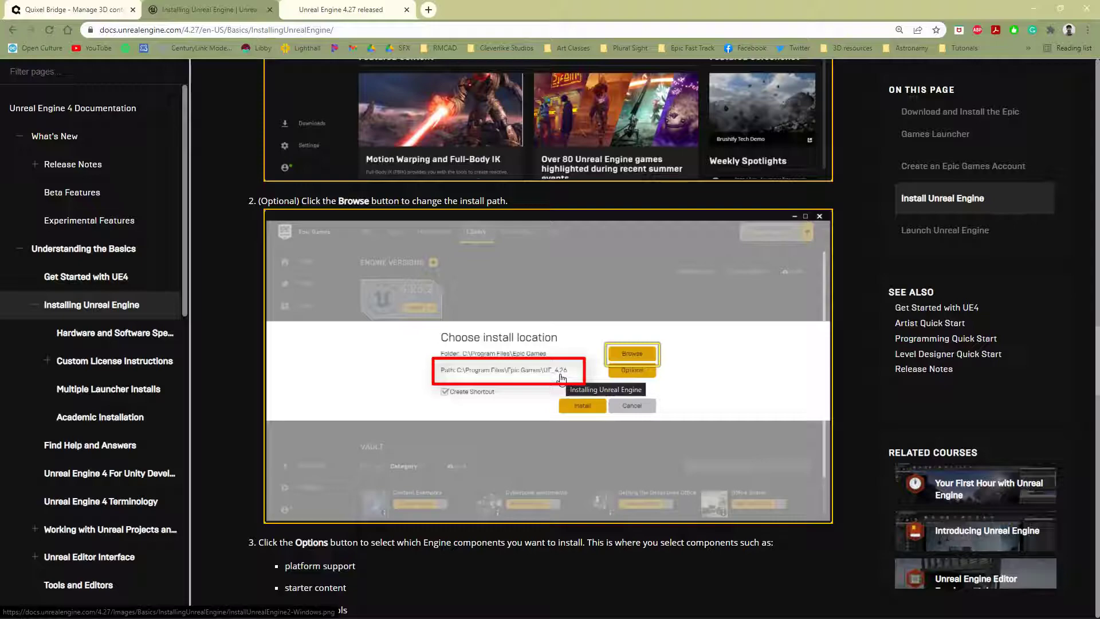
Step: Read the macOS install steps, then switch to the Unreal Engine 4.27 release announcement
{"action": "scroll", "coordinate": [238, 339], "scroll_direction": "up", "scroll_amount": 10}
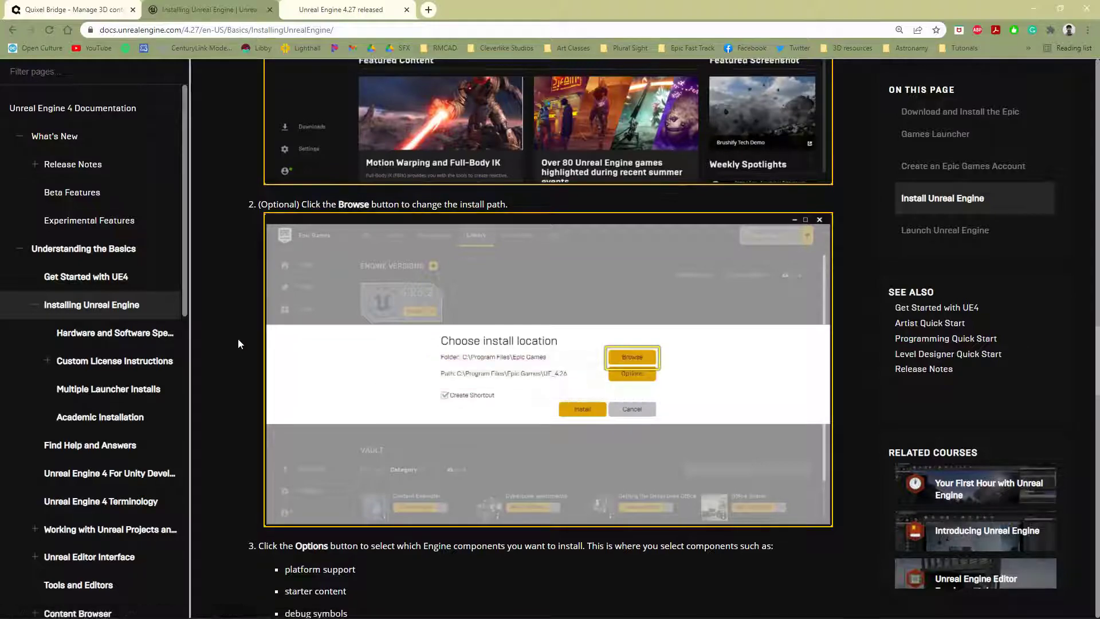
{"action": "scroll", "coordinate": [237, 339], "scroll_direction": "up", "scroll_amount": 15}
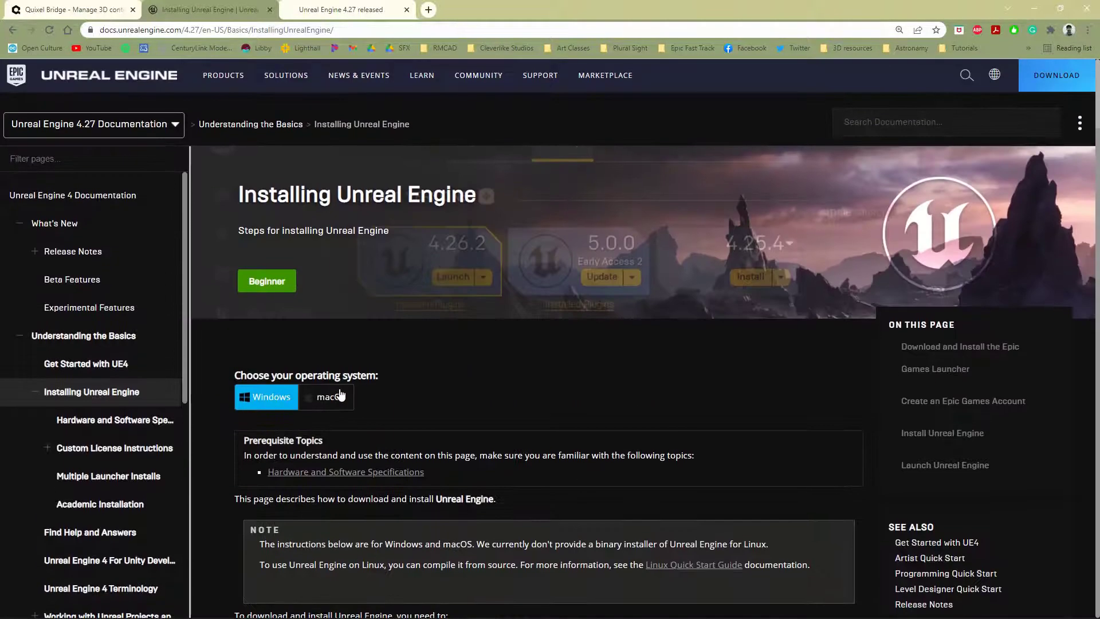
{"action": "left_click", "coordinate": [340, 395]}
{"action": "scroll", "coordinate": [266, 386], "scroll_direction": "down", "scroll_amount": 20}
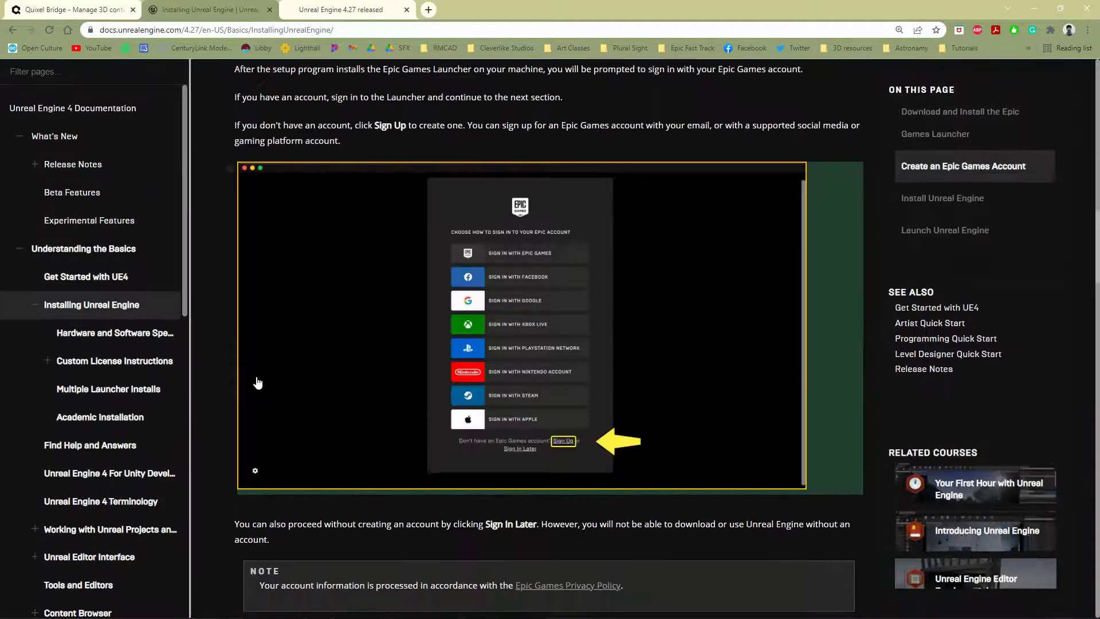
{"action": "scroll", "coordinate": [255, 381], "scroll_direction": "down", "scroll_amount": 6}
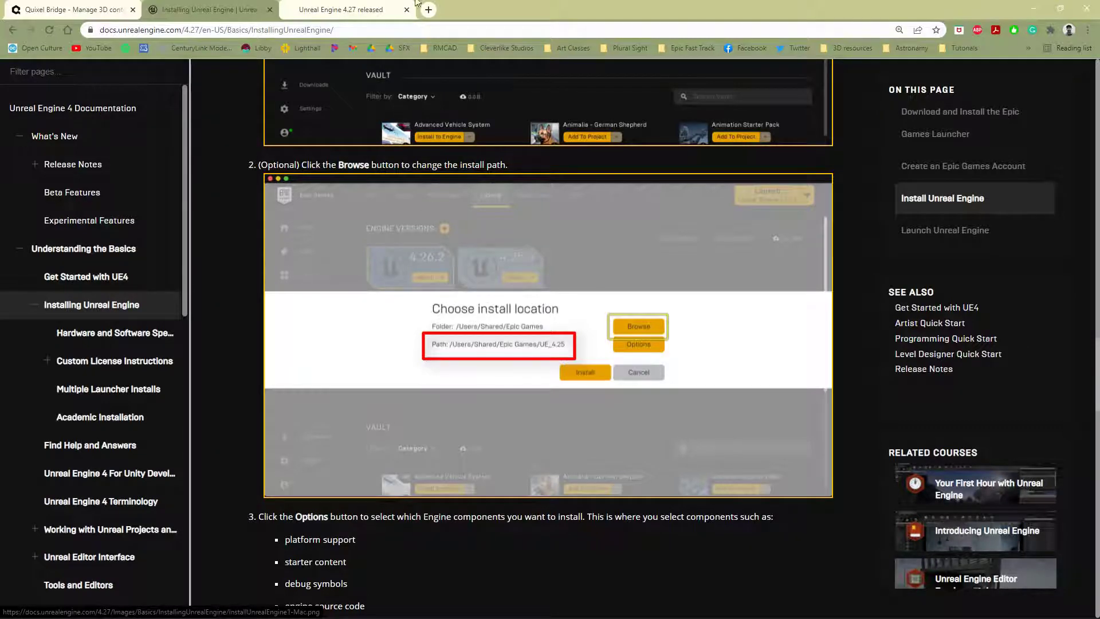
{"action": "left_click", "coordinate": [341, 9]}
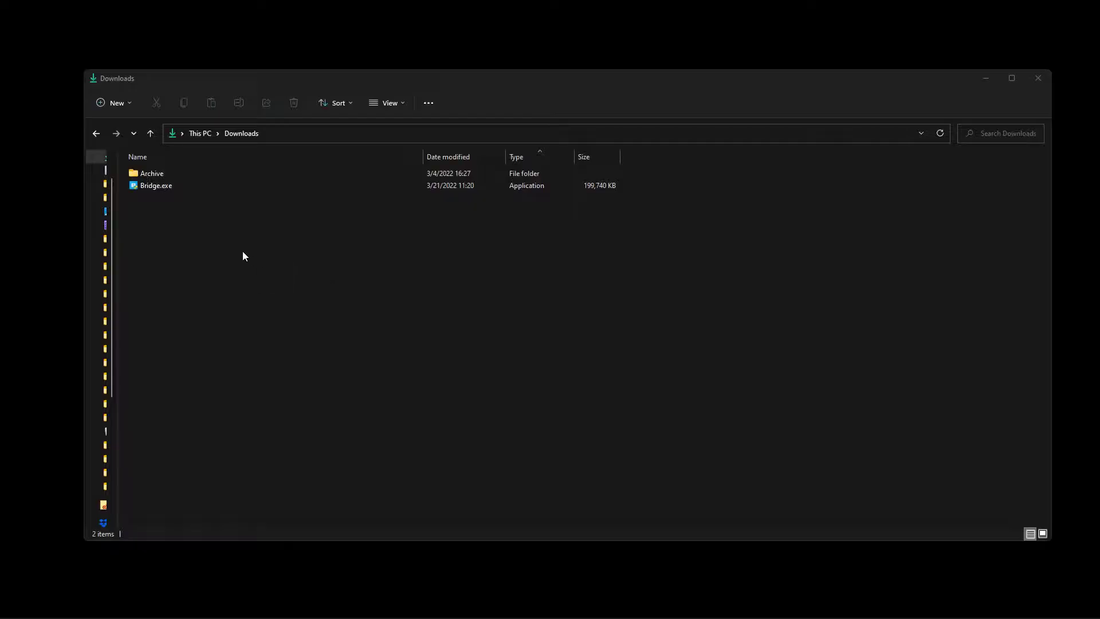
Step: Run Bridge.exe from the Downloads folder to start Quixel Bridge
{"action": "double_click", "coordinate": [176, 187]}
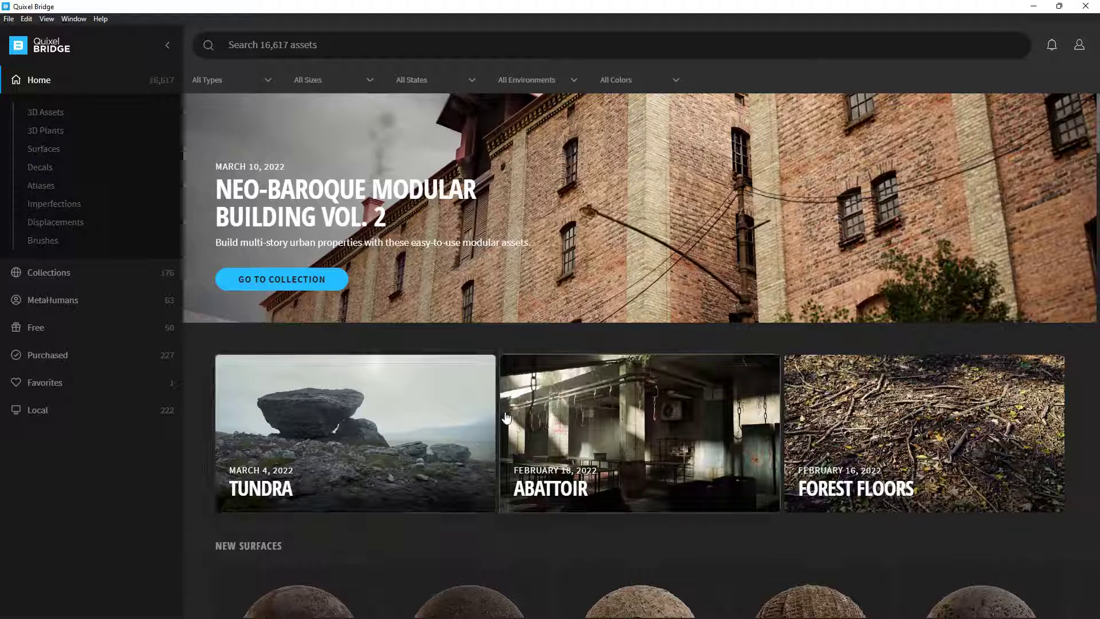
{"action": "left_click", "coordinate": [1079, 45]}
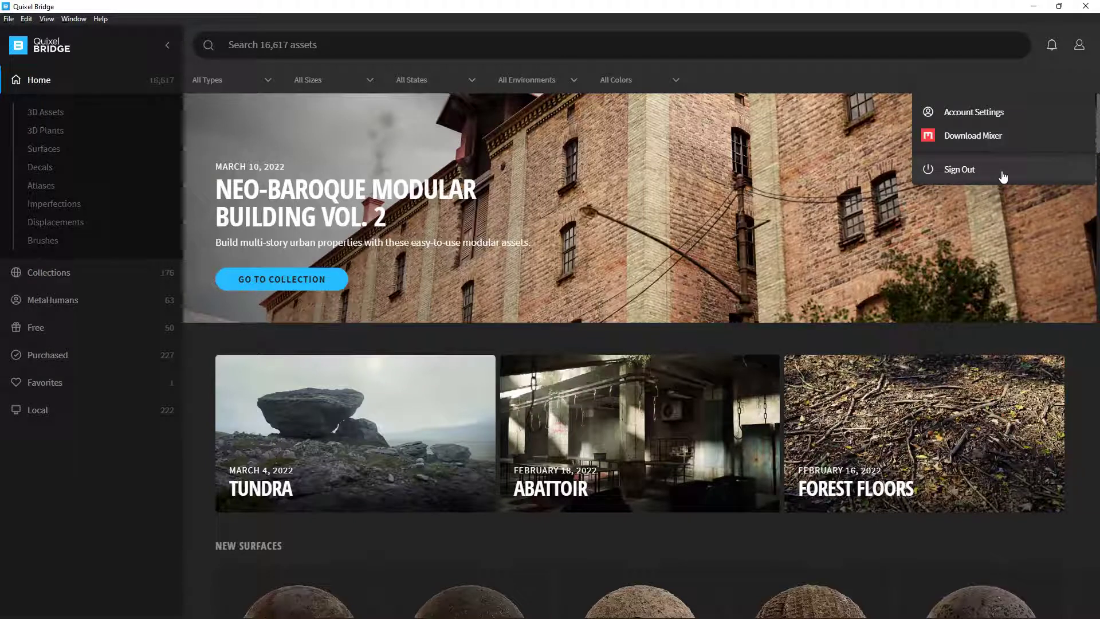
{"action": "left_click", "coordinate": [110, 459]}
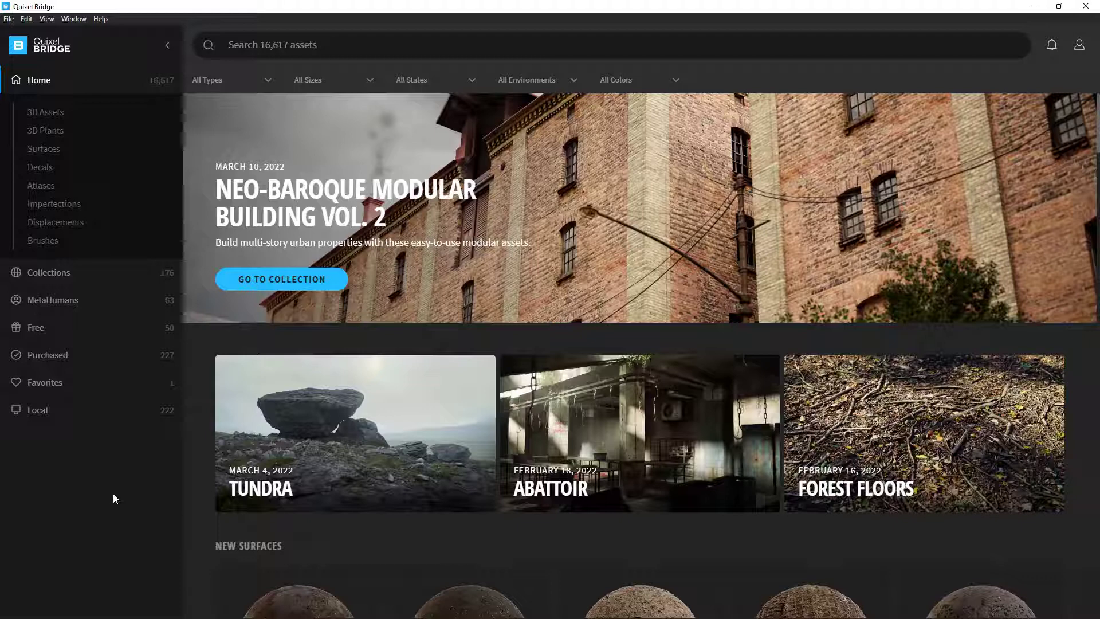
Step: In Export Settings, keep Unreal Engine as the export target with engine version 4.27
{"action": "left_click", "coordinate": [26, 19]}
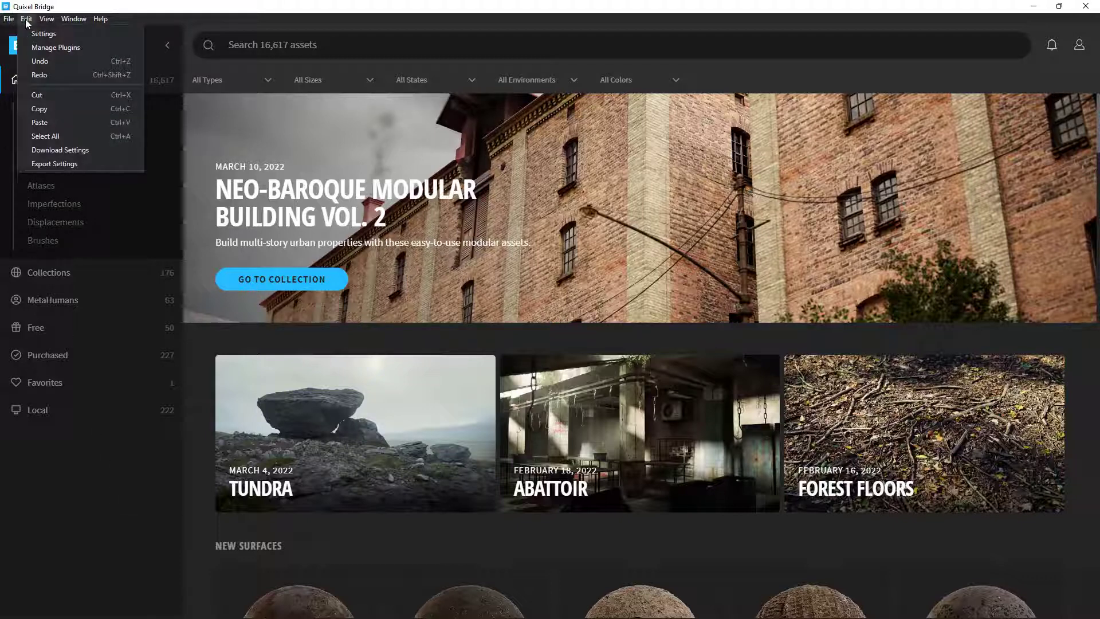
{"action": "left_click", "coordinate": [114, 164]}
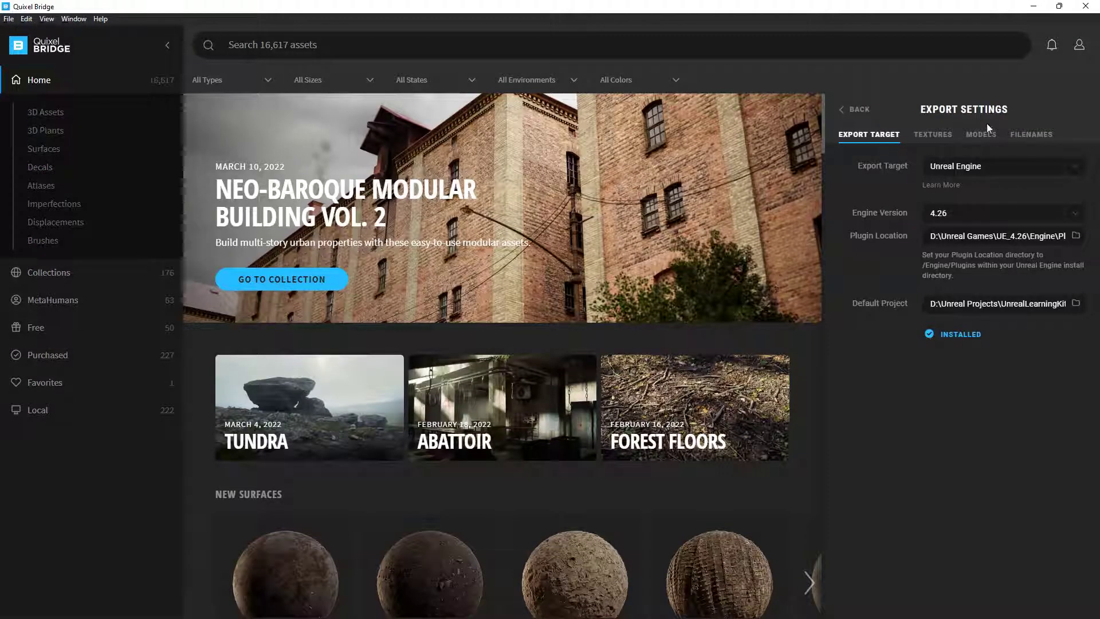
{"action": "left_click", "coordinate": [1005, 171]}
{"action": "left_click", "coordinate": [1005, 171]}
{"action": "left_click", "coordinate": [987, 222]}
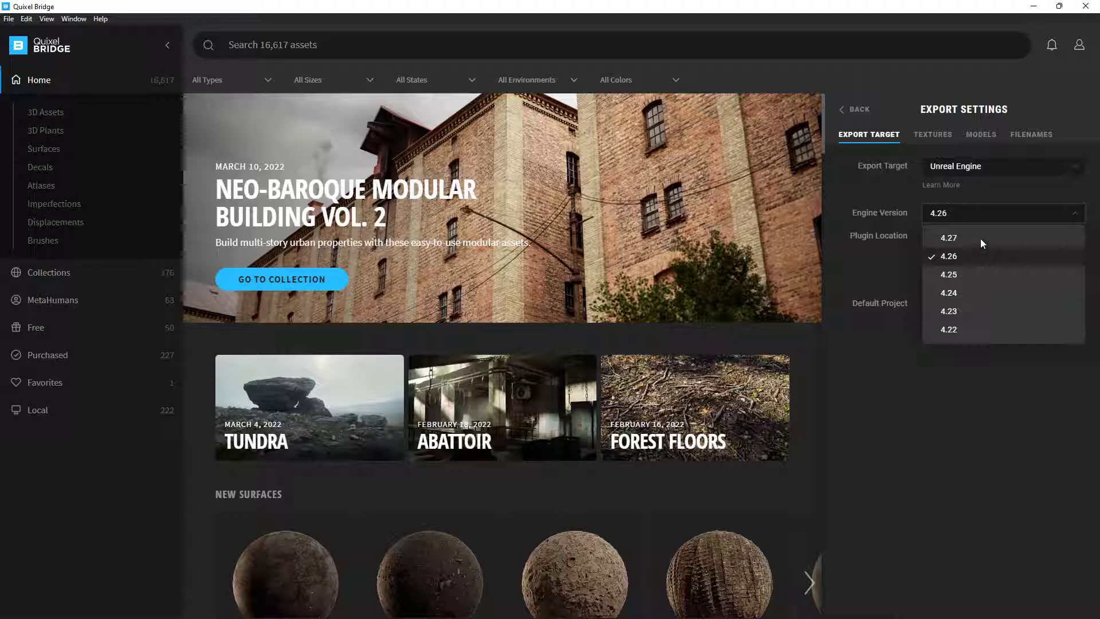
{"action": "left_click", "coordinate": [983, 239]}
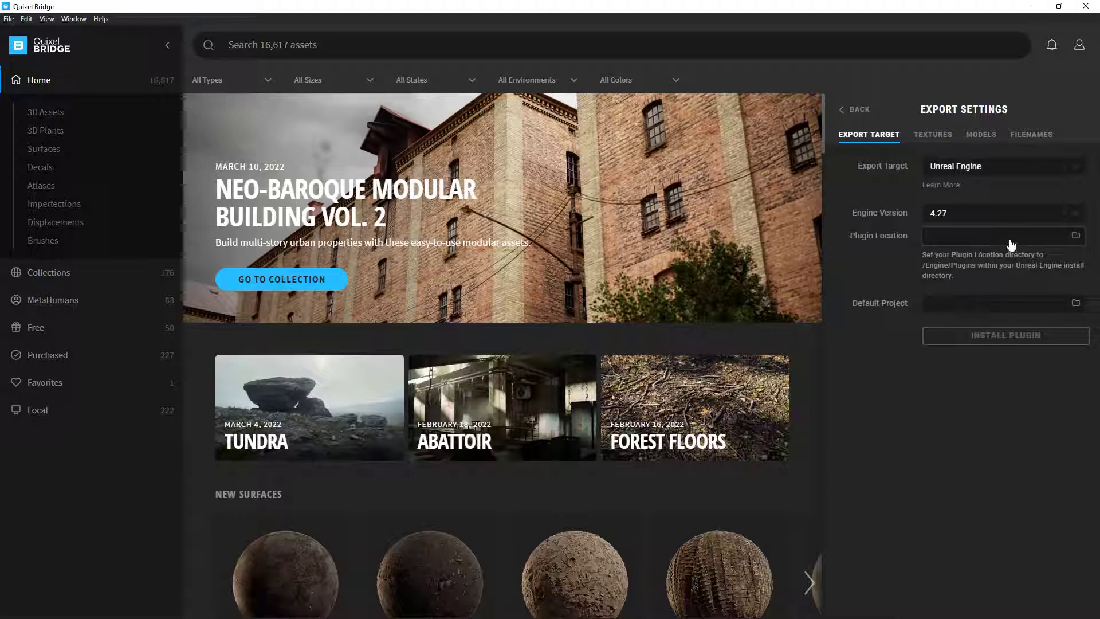
{"action": "left_click", "coordinate": [1079, 233]}
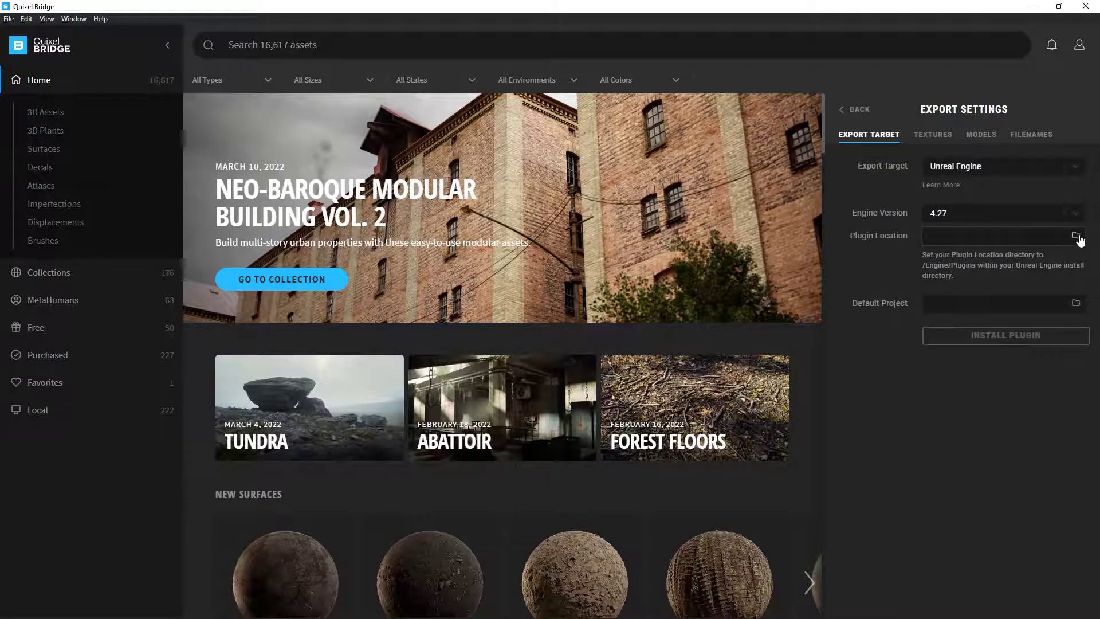
Step: Set the Plugin Location to D:\Unreal Games\UE_4.27\Engine\Plugins
{"action": "left_click", "coordinate": [235, 176]}
{"action": "double_click", "coordinate": [235, 175]}
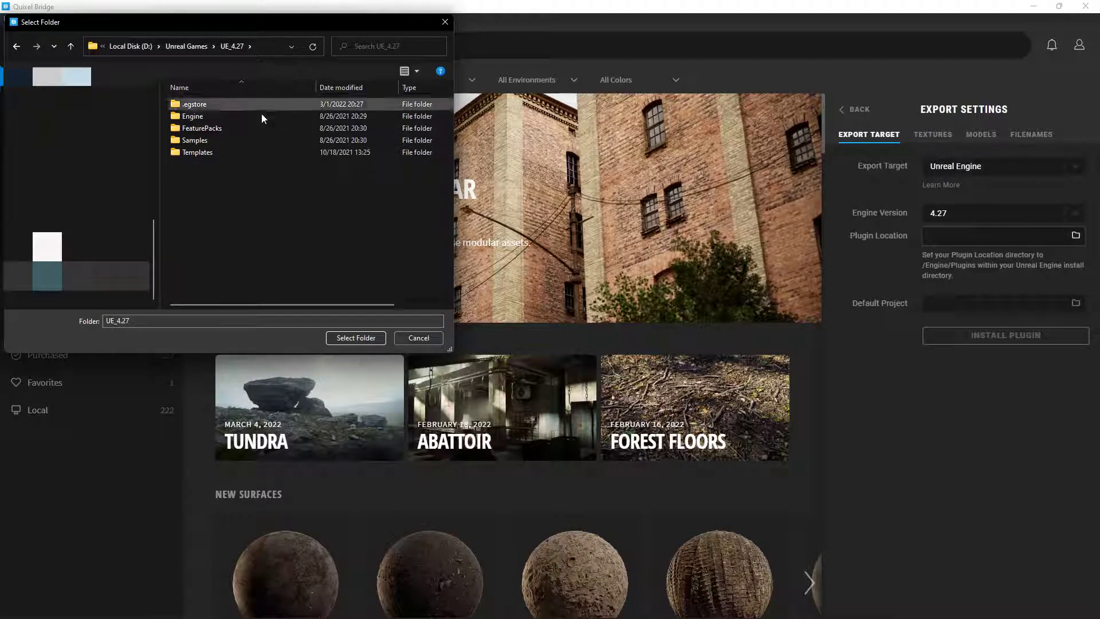
{"action": "double_click", "coordinate": [219, 118]}
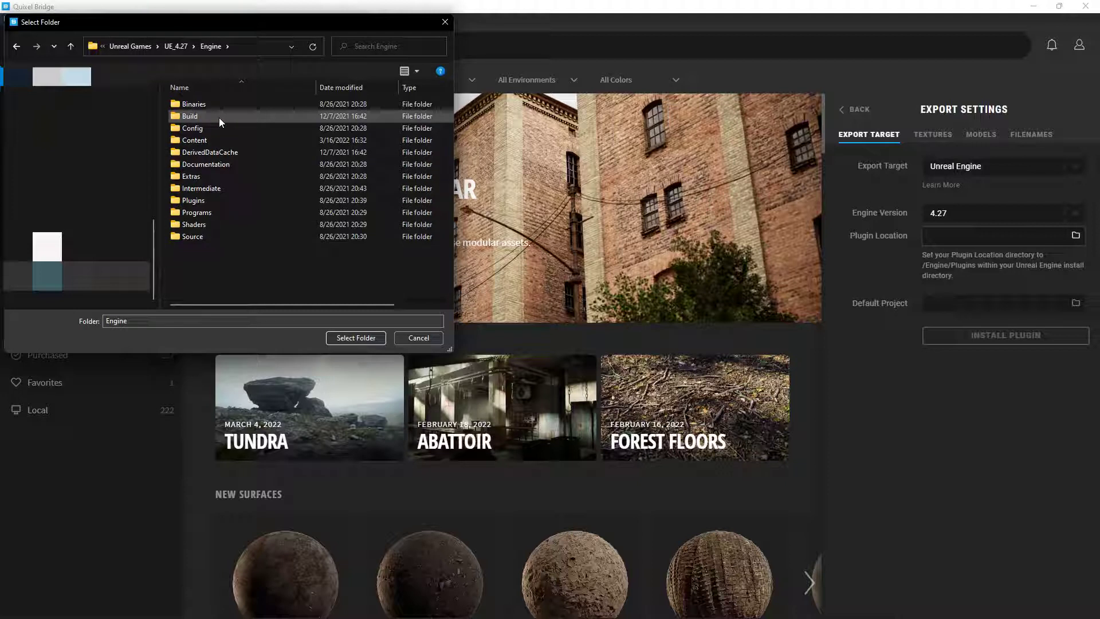
{"action": "left_click", "coordinate": [218, 200]}
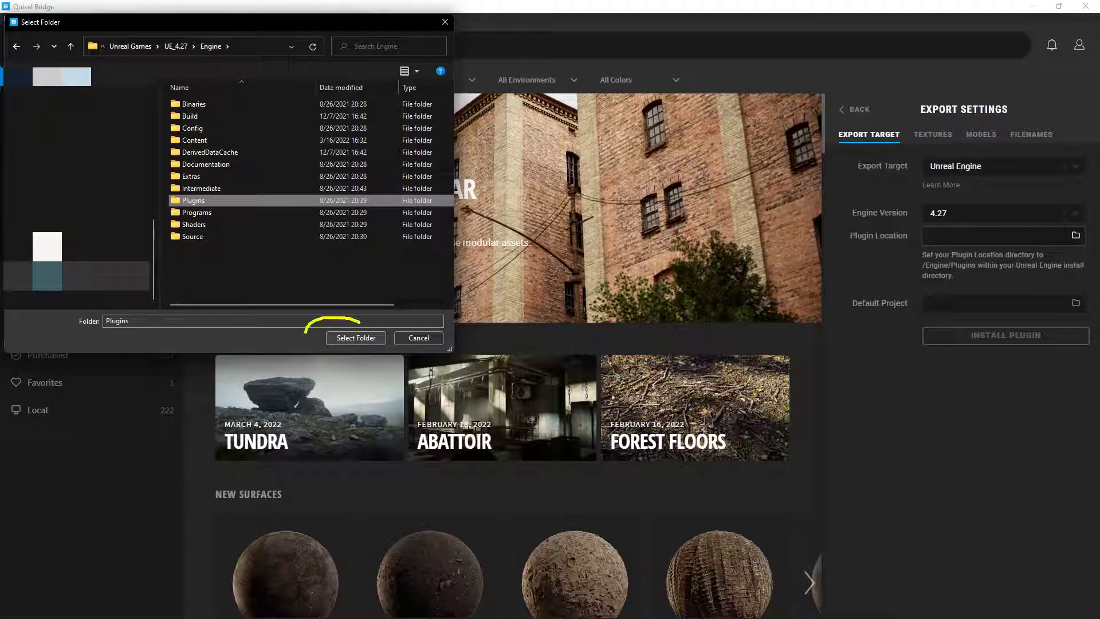
{"action": "left_click", "coordinate": [358, 337]}
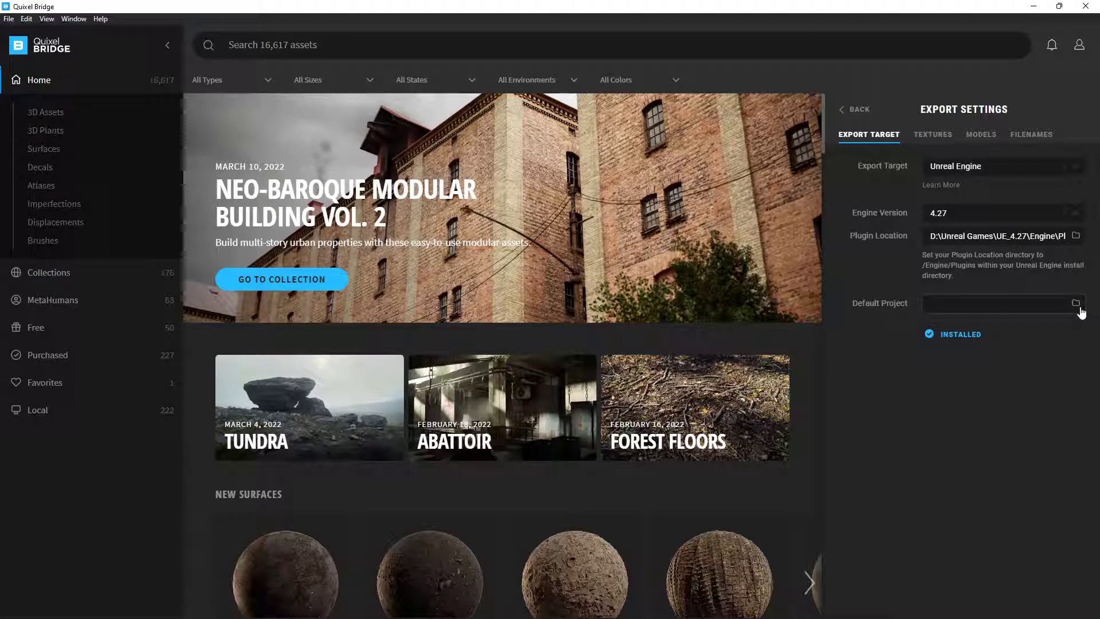
Step: Set the Default Project to D:\Unreal Projects\UnrealLearningKitGames
{"action": "left_click", "coordinate": [1076, 306]}
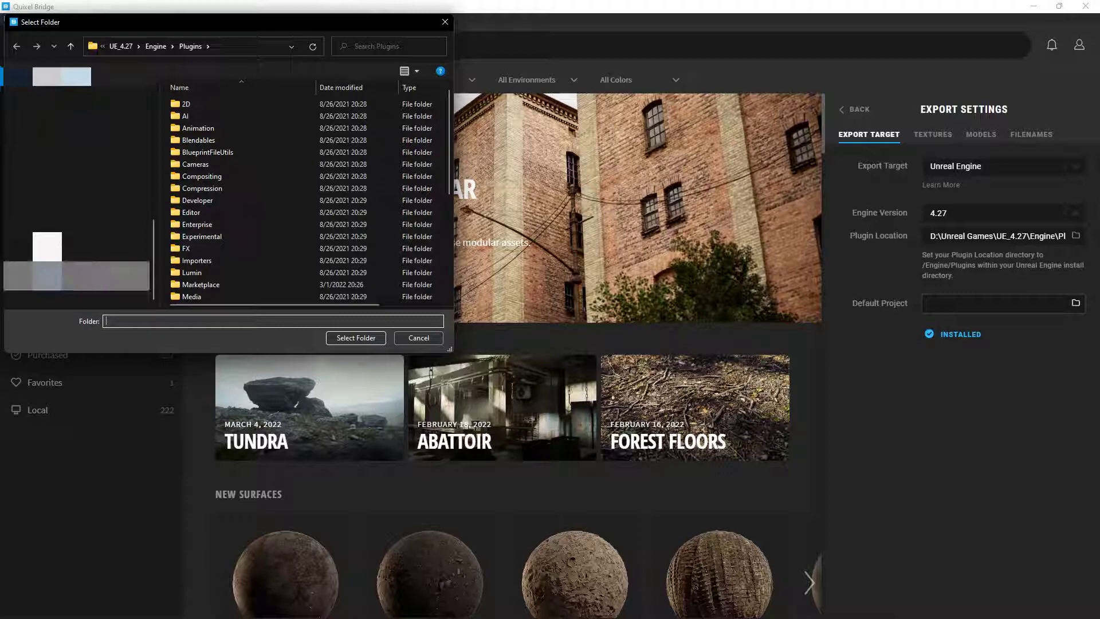
{"action": "left_click", "coordinate": [74, 276]}
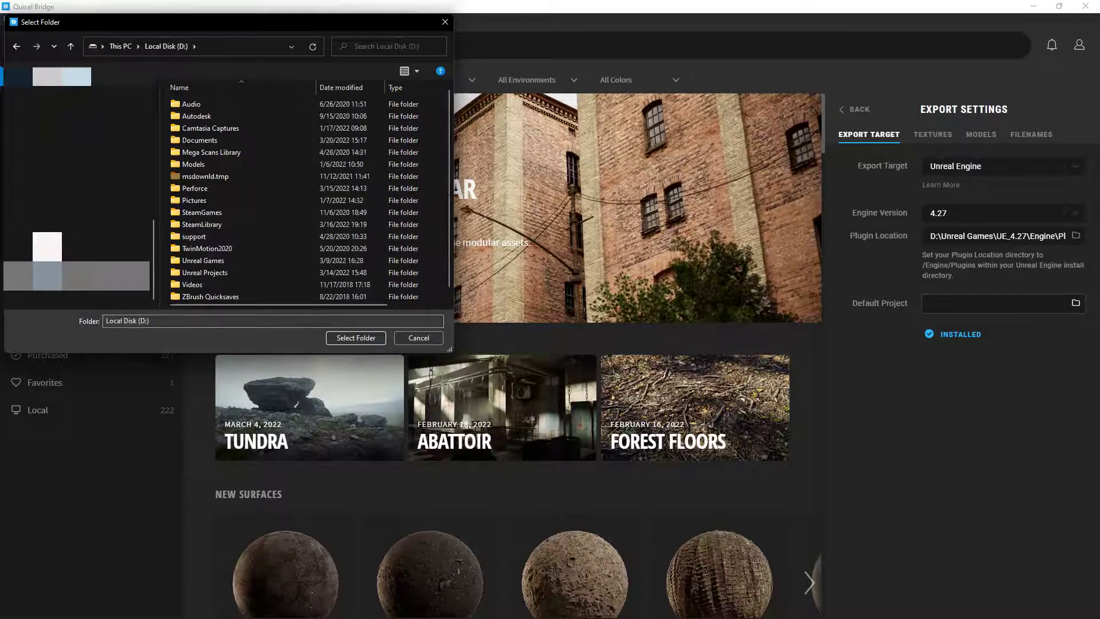
{"action": "double_click", "coordinate": [246, 269]}
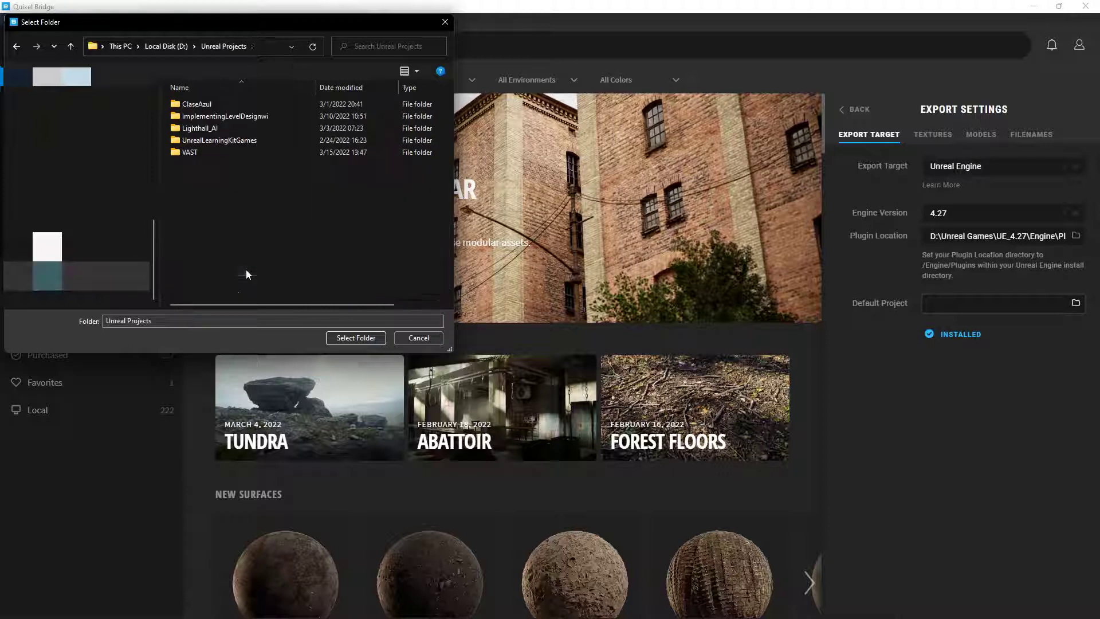
{"action": "left_click", "coordinate": [236, 140]}
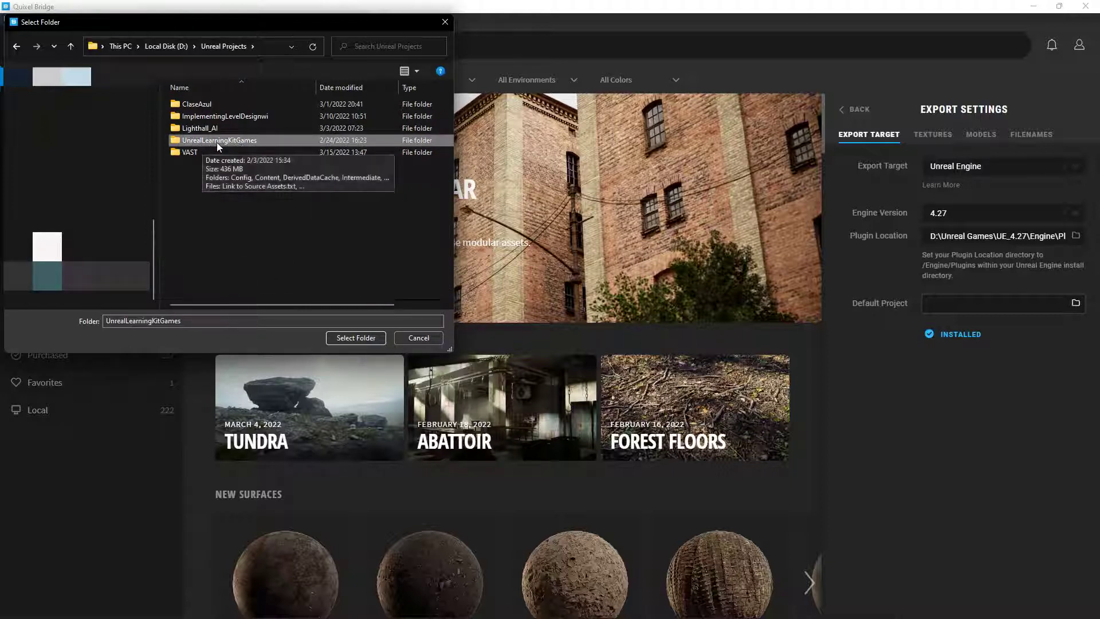
{"action": "double_click", "coordinate": [263, 141]}
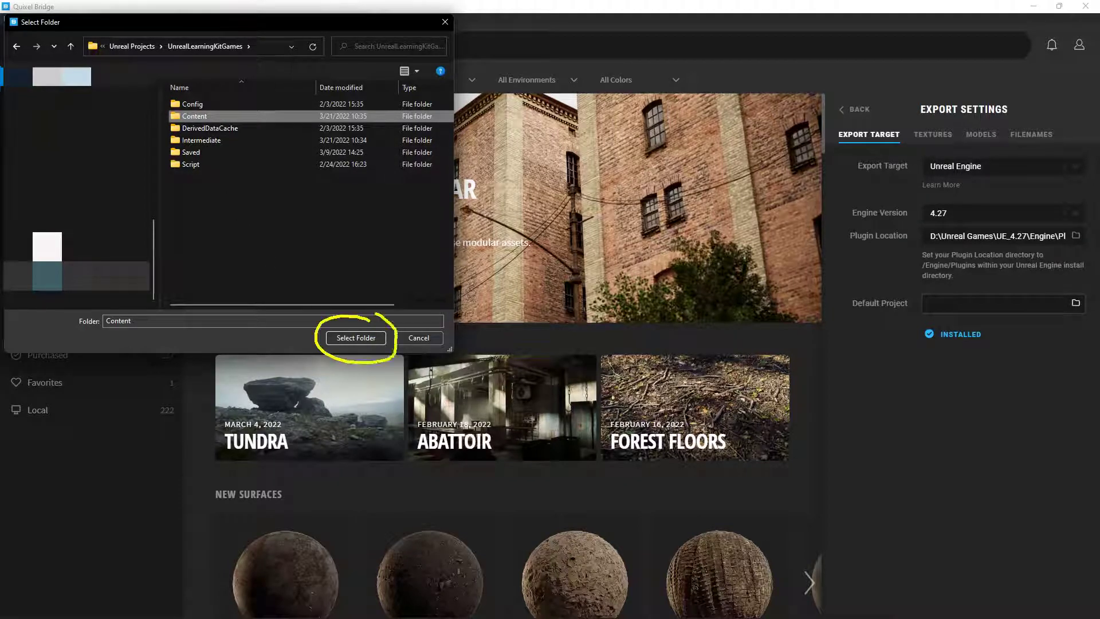
{"action": "left_click", "coordinate": [367, 337]}
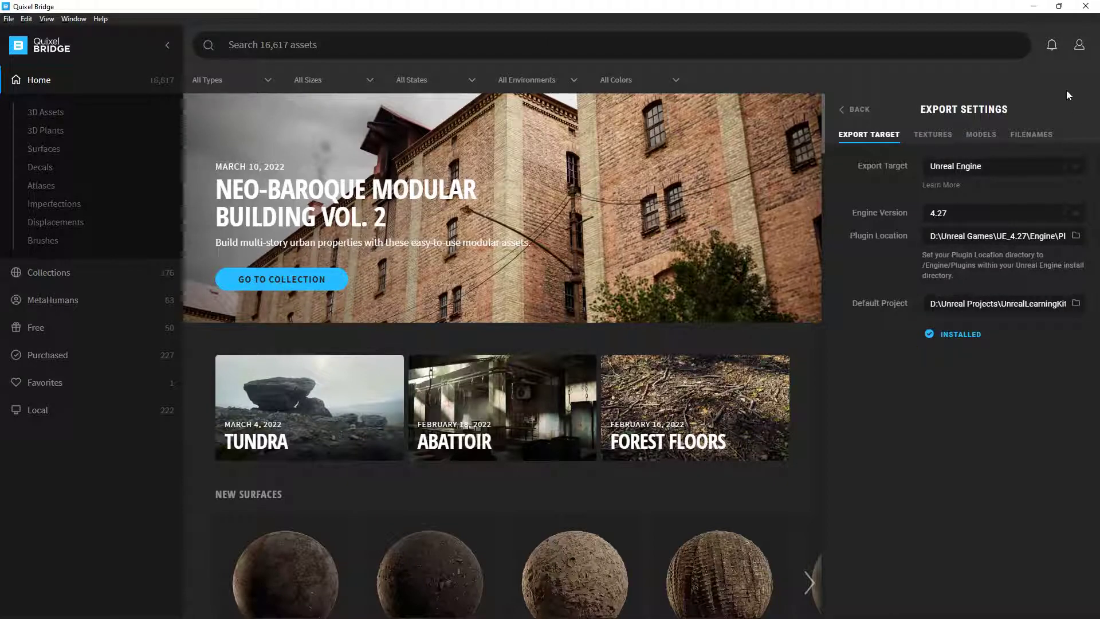
Step: Check the Notifications list and Help menu in Bridge, closing both
{"action": "left_click", "coordinate": [1052, 44]}
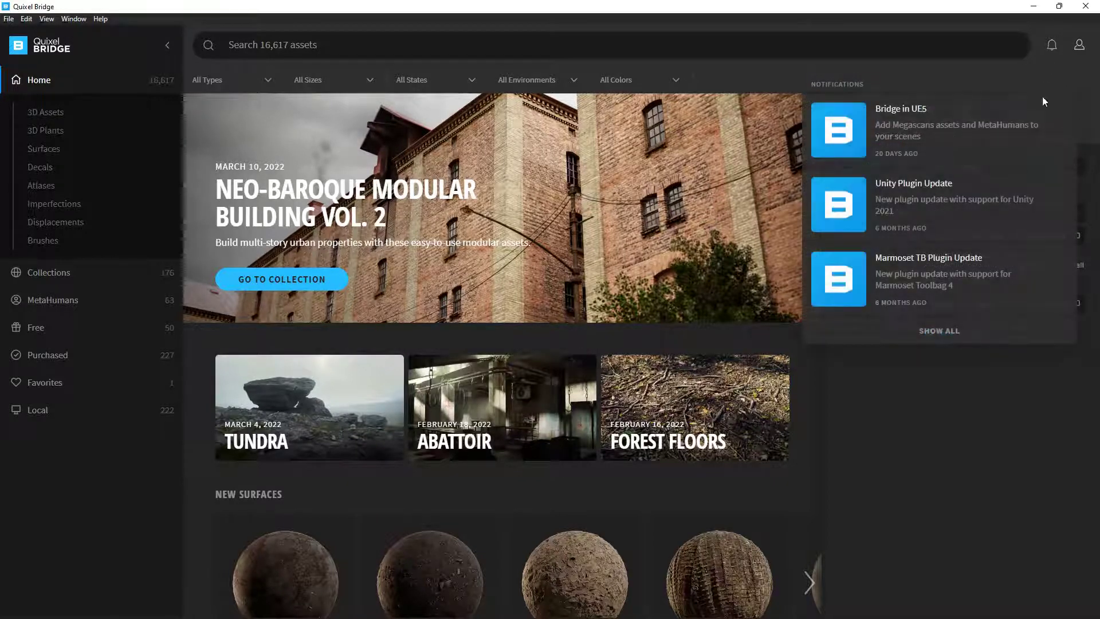
{"action": "left_click", "coordinate": [987, 72]}
{"action": "left_click", "coordinate": [98, 19]}
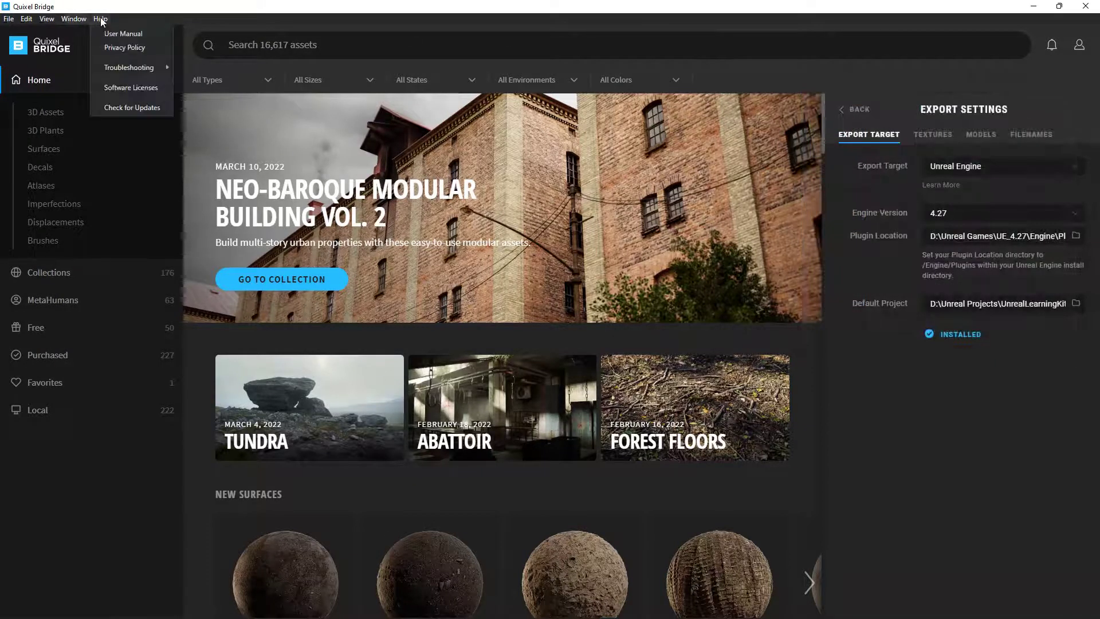
{"action": "left_click", "coordinate": [174, 49]}
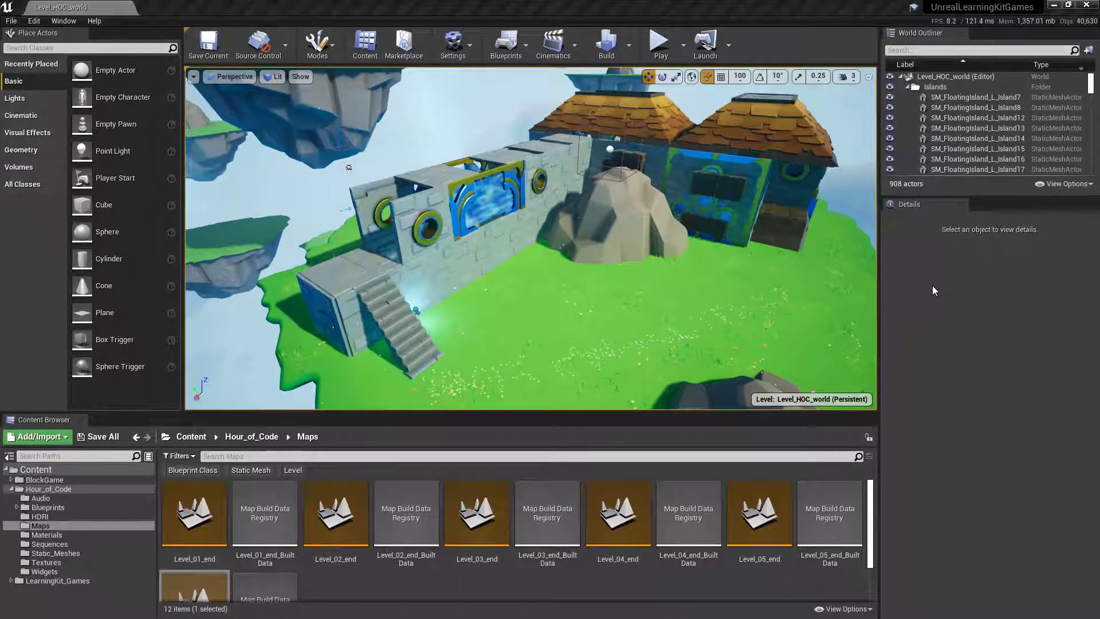
Step: In the Plugins browser, find 'meg', enable Megascans, and restart the editor
{"action": "left_click", "coordinate": [465, 50]}
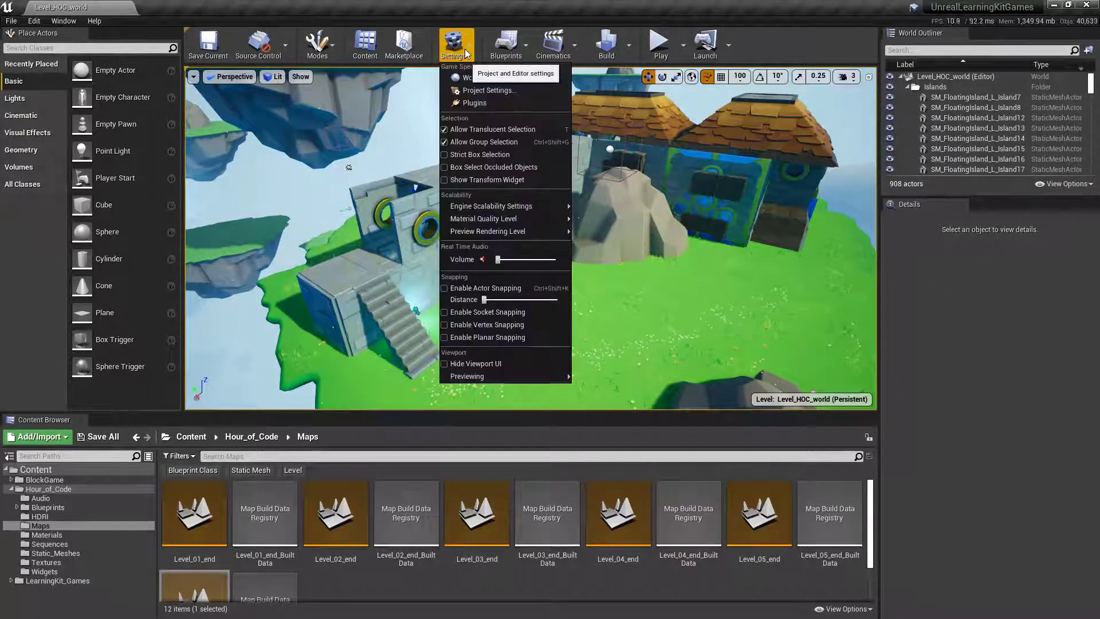
{"action": "left_click", "coordinate": [499, 104]}
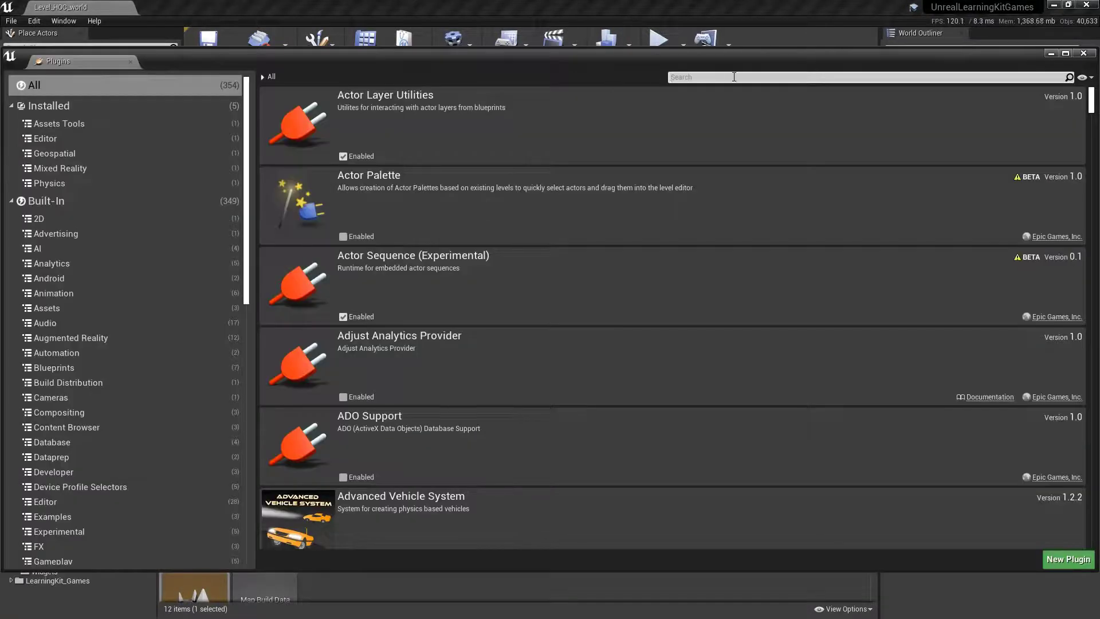
{"action": "type", "text": "meg"}
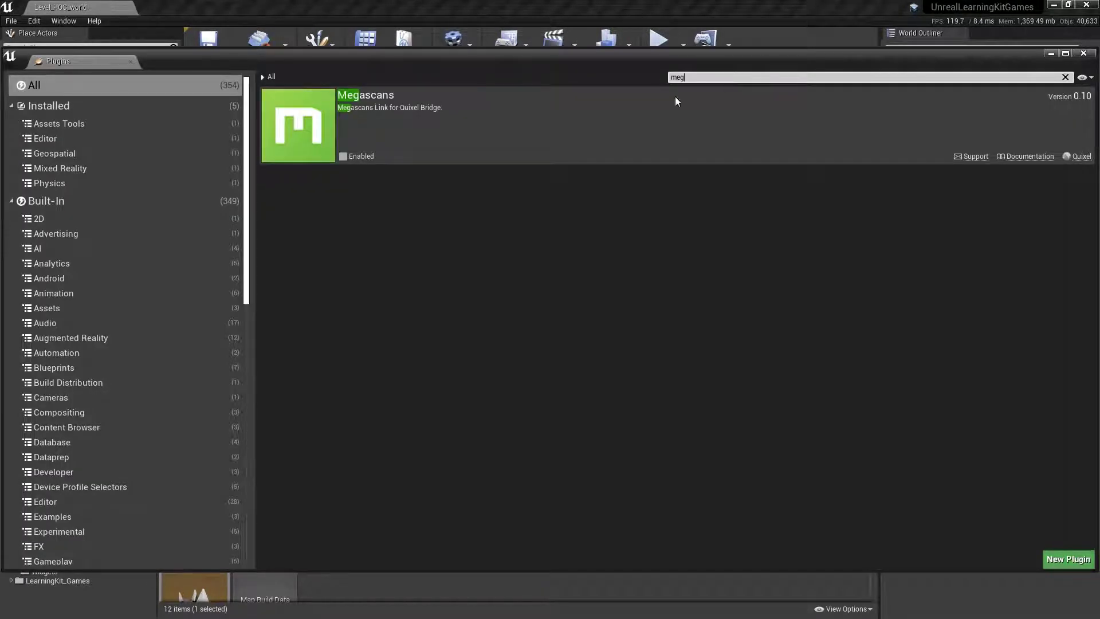
{"action": "left_click", "coordinate": [343, 156]}
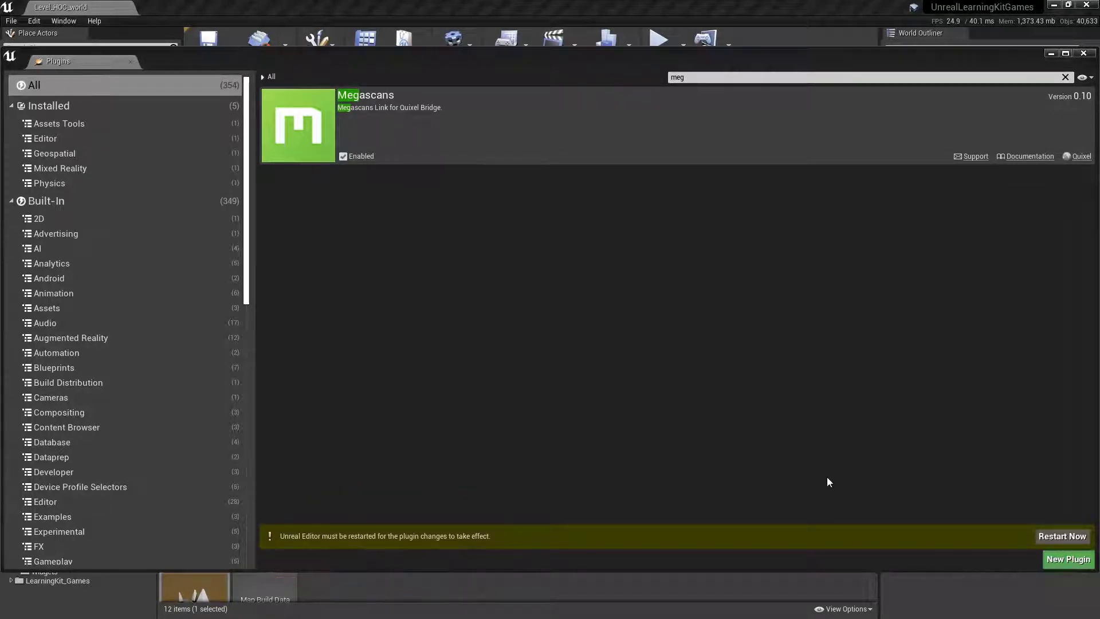
{"action": "left_click", "coordinate": [1047, 541]}
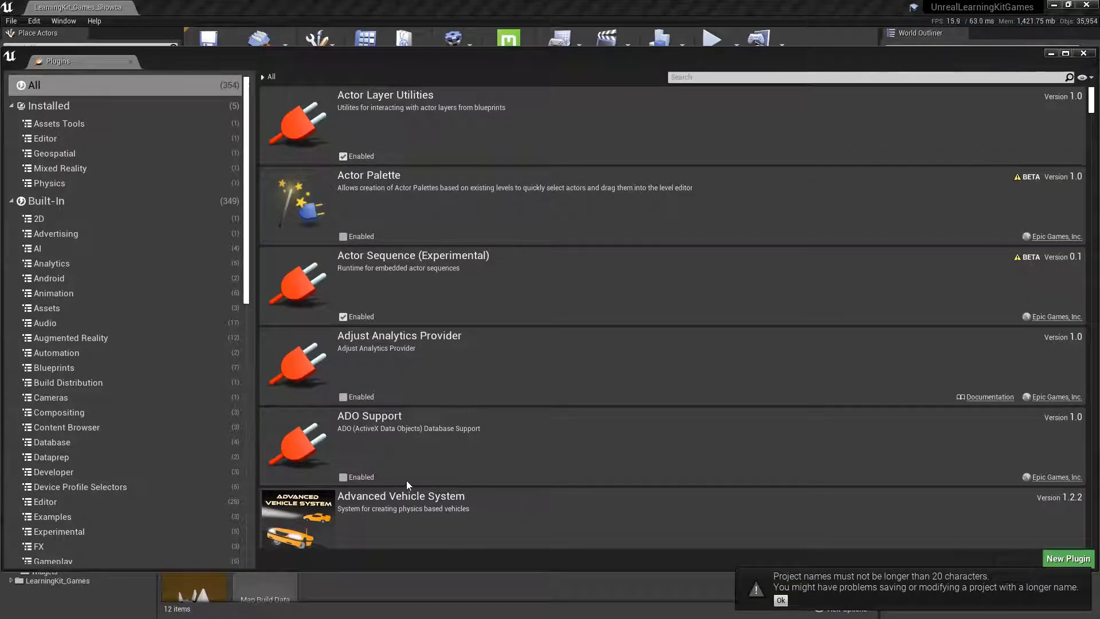
Step: Dismiss the project name length warning and close the Plugins browser
{"action": "left_click", "coordinate": [780, 600]}
{"action": "left_click", "coordinate": [89, 57]}
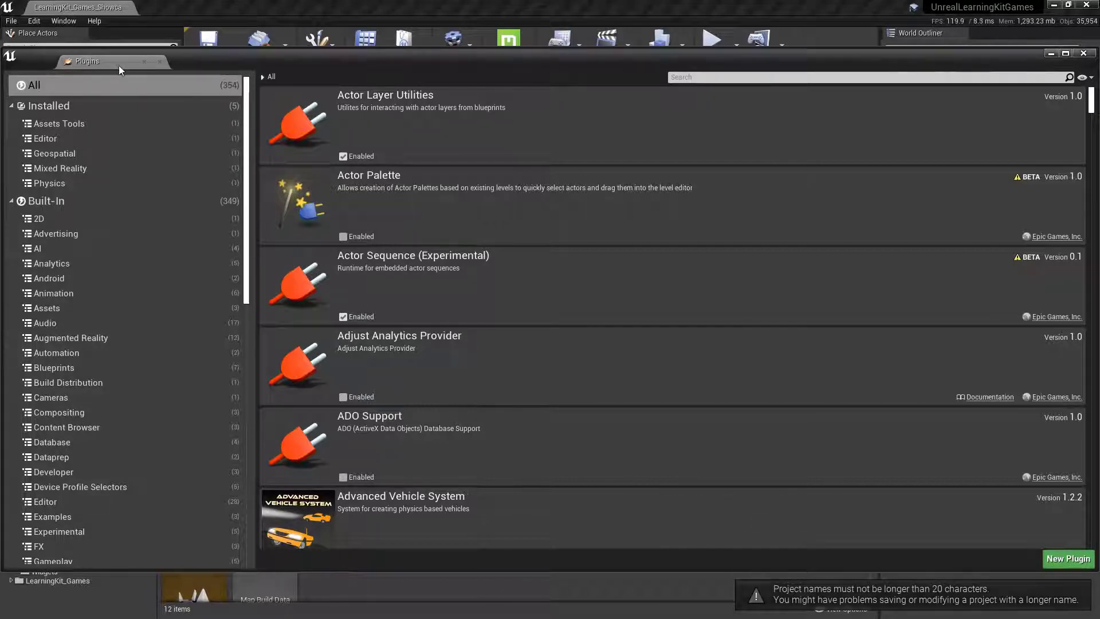
{"action": "left_click", "coordinate": [131, 62]}
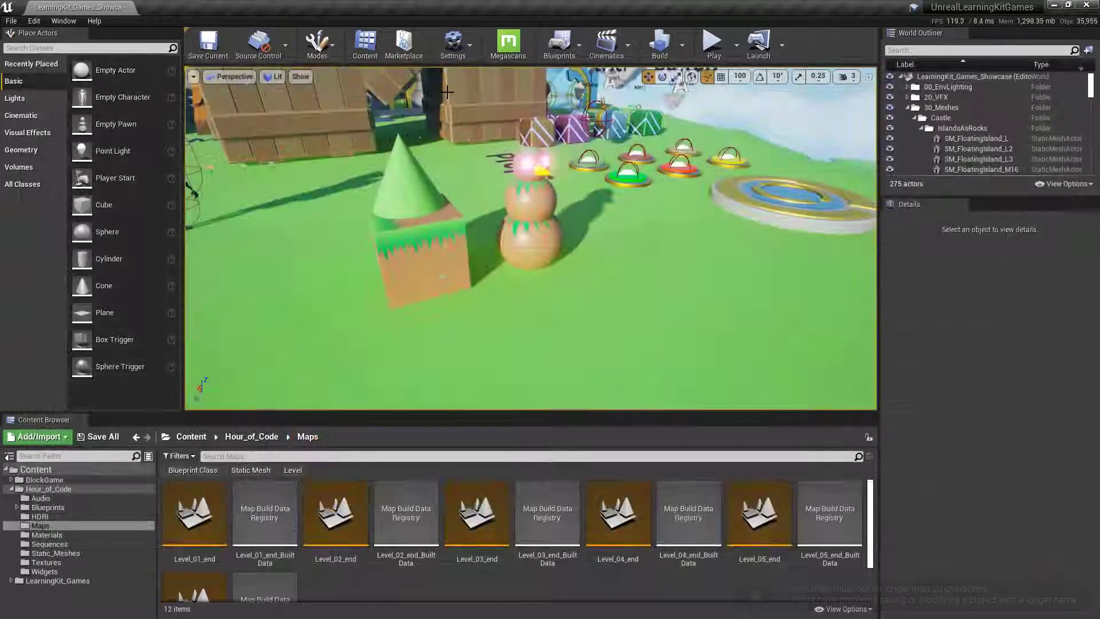
{"action": "mouse_move", "coordinate": [508, 16]}
{"action": "left_mouse_down"}
{"action": "mouse_move", "coordinate": [486, 20]}
{"action": "mouse_move", "coordinate": [480, 61]}
{"action": "mouse_move", "coordinate": [503, 72]}
{"action": "mouse_move", "coordinate": [539, 49]}
{"action": "mouse_move", "coordinate": [496, 10]}
{"action": "left_mouse_up"}
{"action": "key", "text": "Escape"}
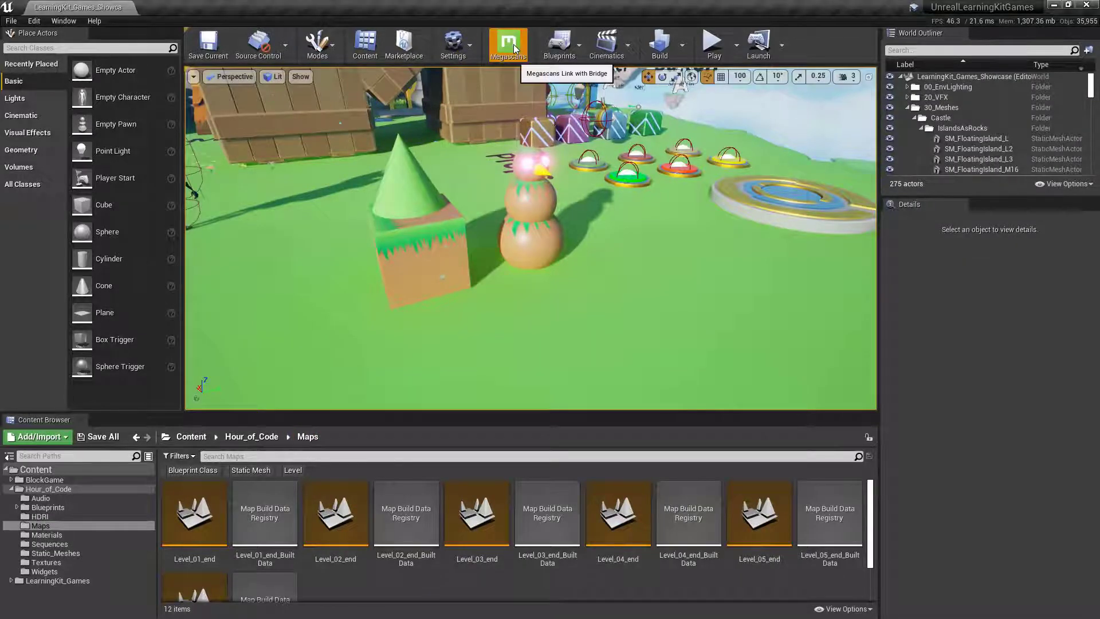
Step: Review the Megascans toolbar settings window, close it, and return to Quixel Bridge
{"action": "left_click", "coordinate": [508, 43]}
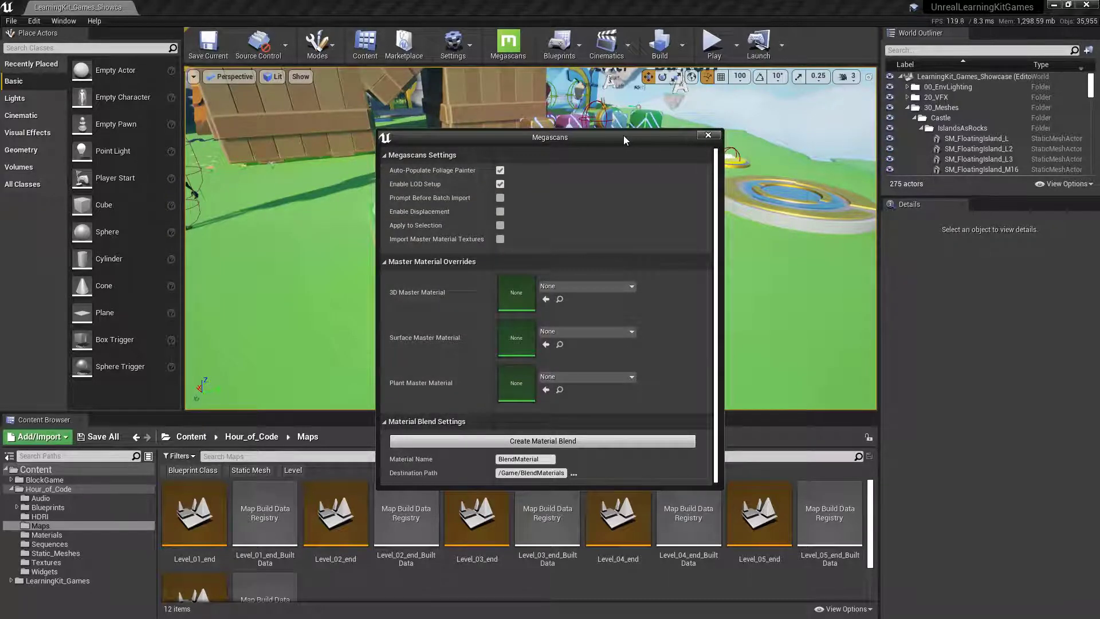
{"action": "left_click", "coordinate": [708, 135]}
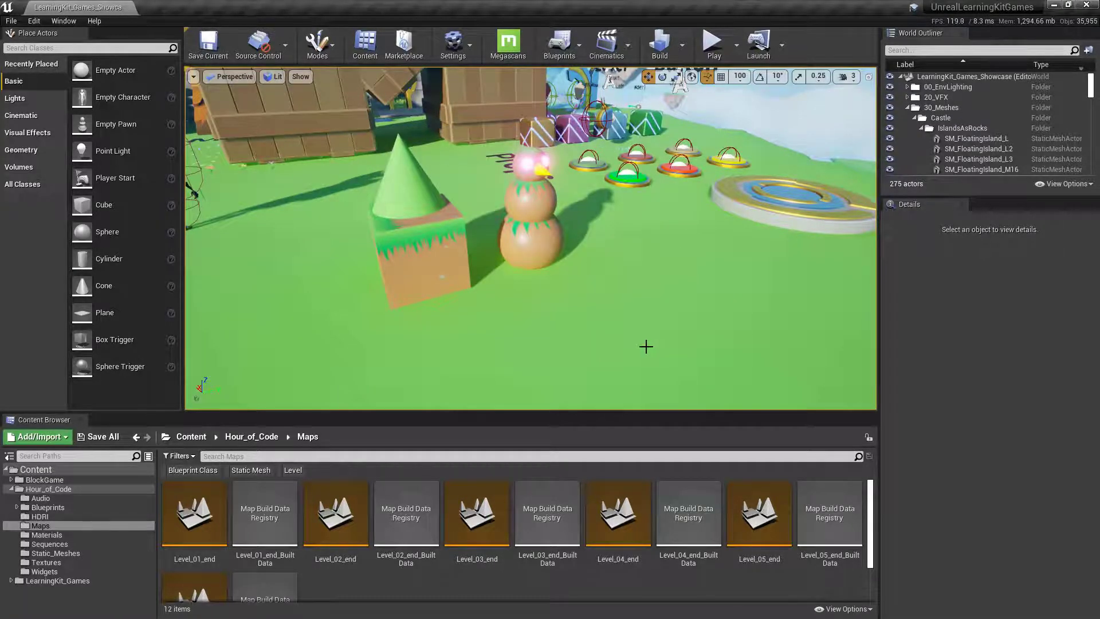
{"action": "key", "text": "alt+Tab"}
{"action": "left_click", "coordinate": [215, 411]}
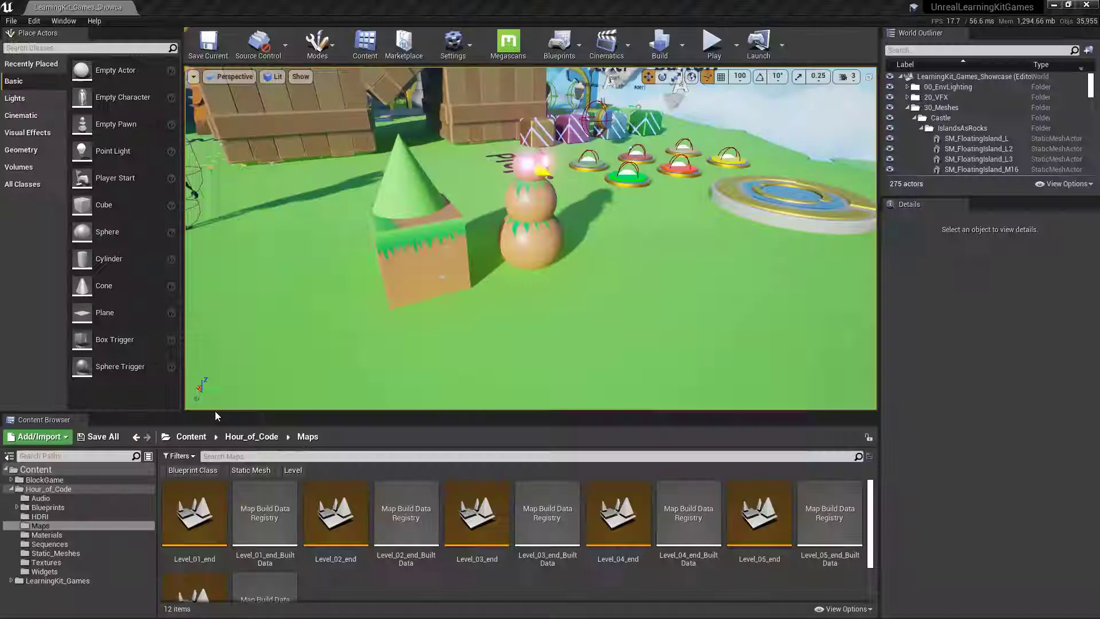
Step: Close the export settings and return to the Home catalogue's 3D Assets
{"action": "left_click", "coordinate": [856, 109]}
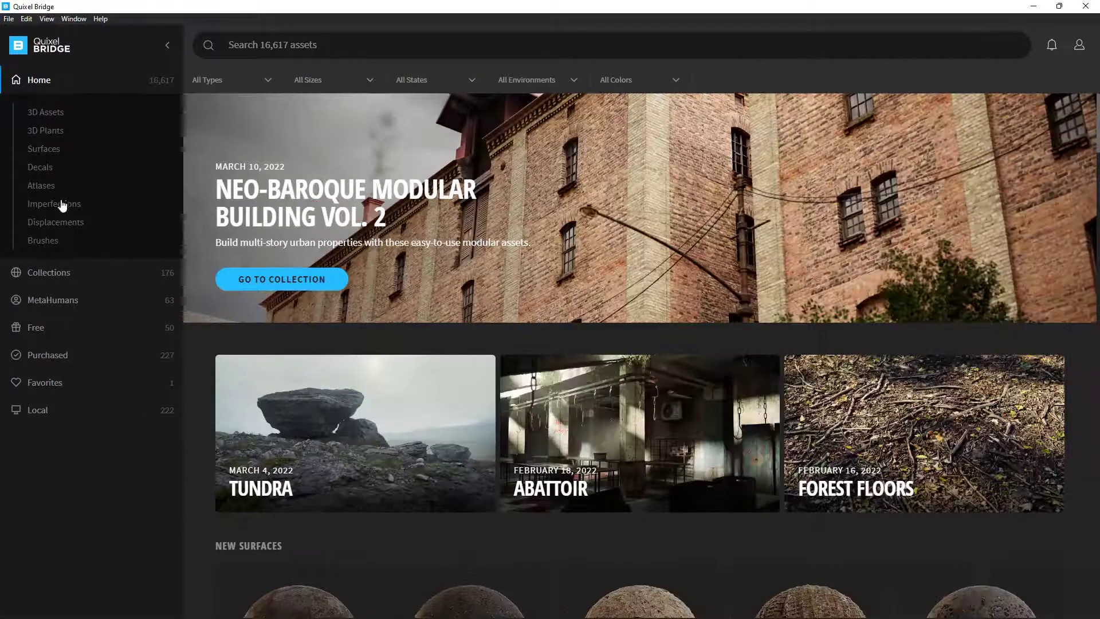
{"action": "left_click", "coordinate": [74, 409]}
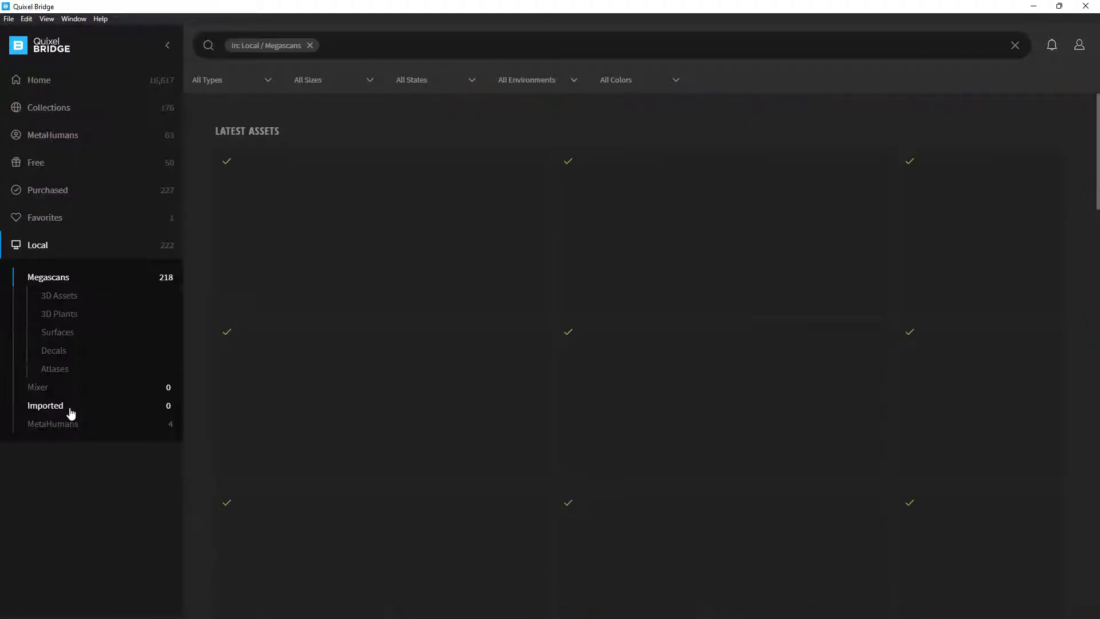
{"action": "left_click", "coordinate": [76, 84]}
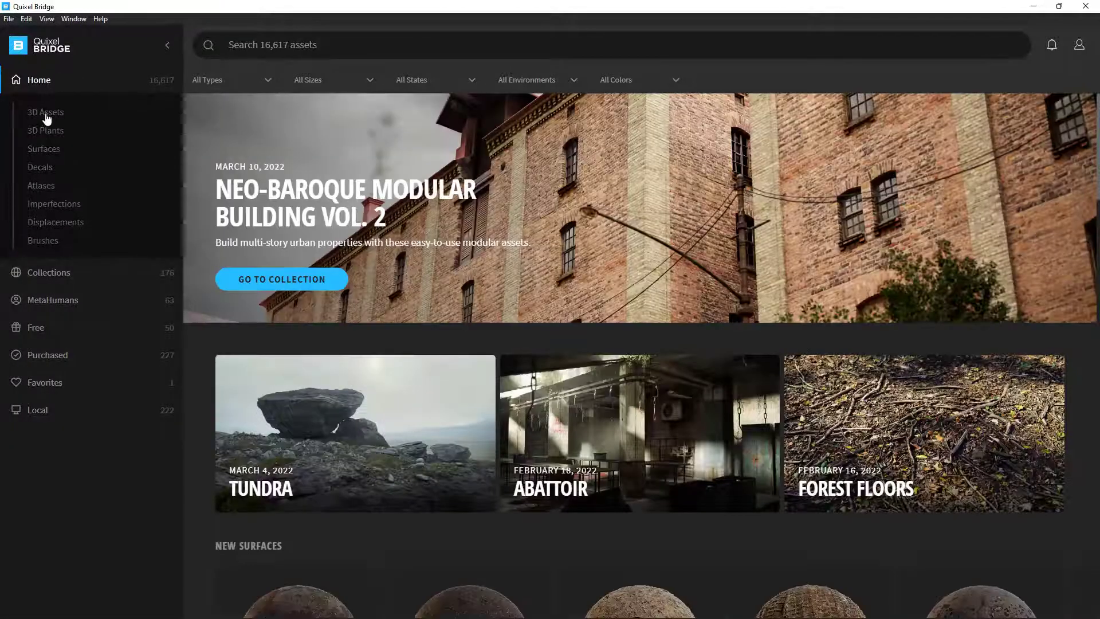
{"action": "left_click", "coordinate": [49, 114]}
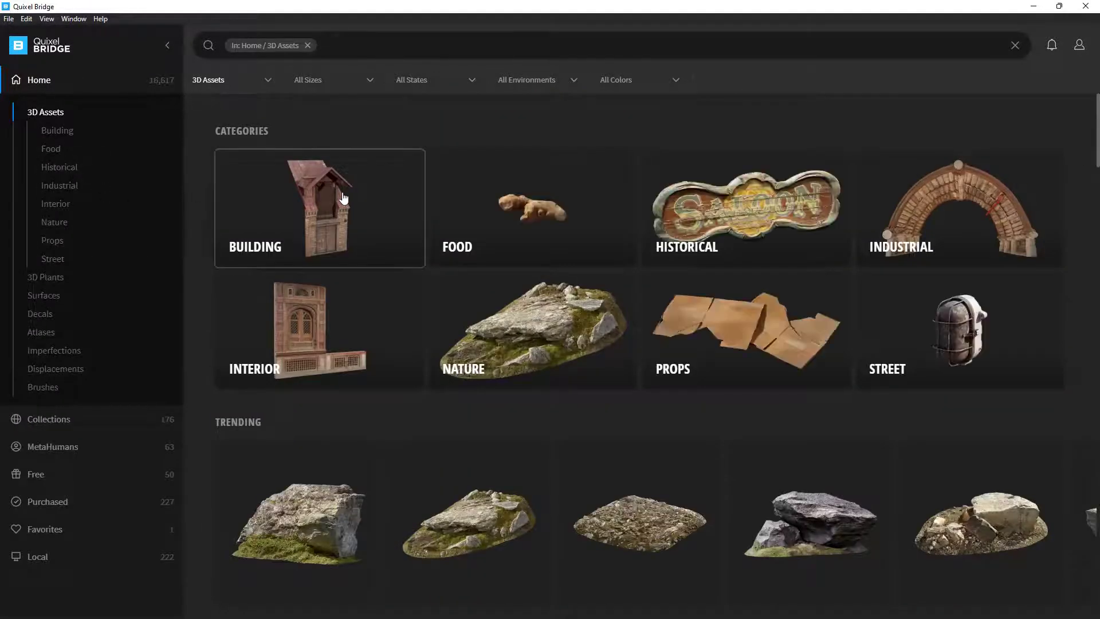
Step: Browse Building > Beam and open the Concrete Ceiling Beam asset details
{"action": "left_click", "coordinate": [321, 232]}
{"action": "left_click", "coordinate": [315, 208]}
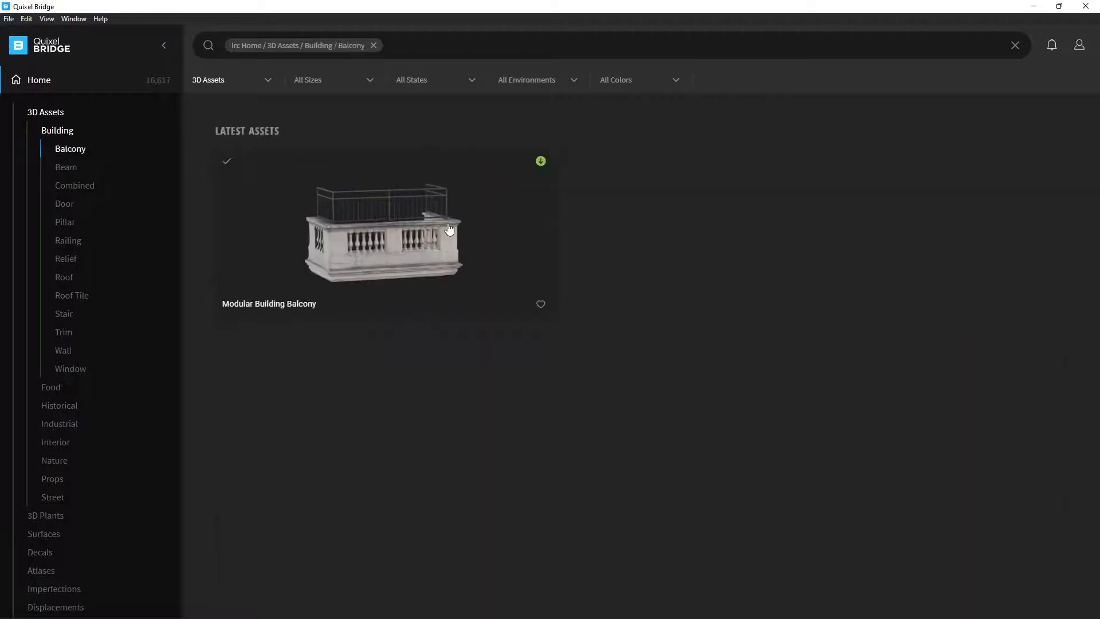
{"action": "left_click", "coordinate": [71, 171]}
{"action": "scroll", "coordinate": [305, 336], "scroll_direction": "down", "scroll_amount": 3}
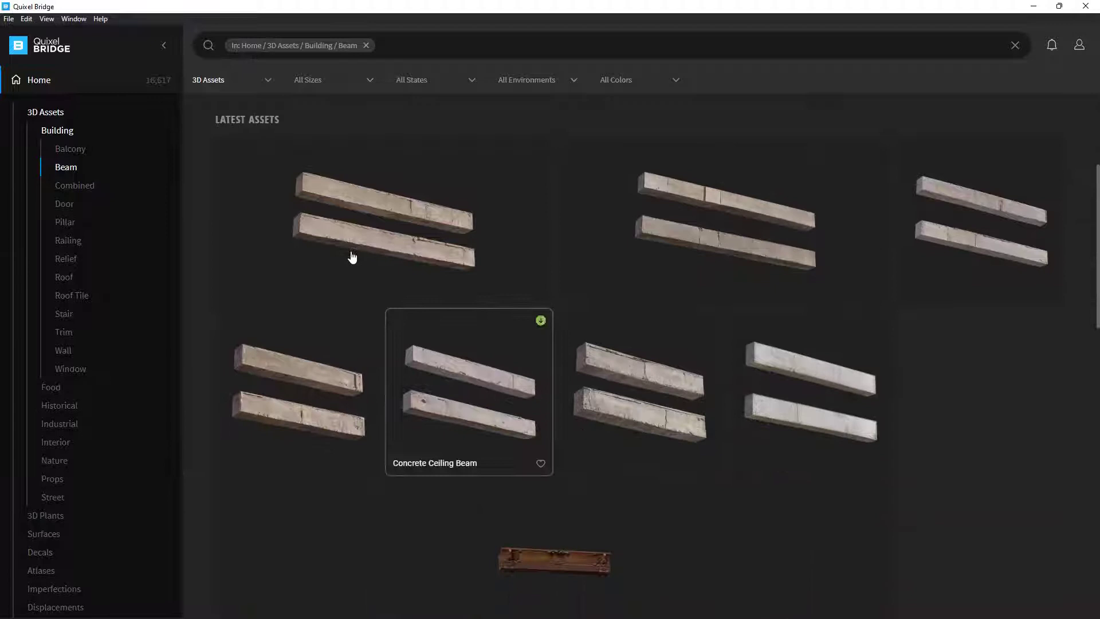
{"action": "left_click", "coordinate": [358, 229]}
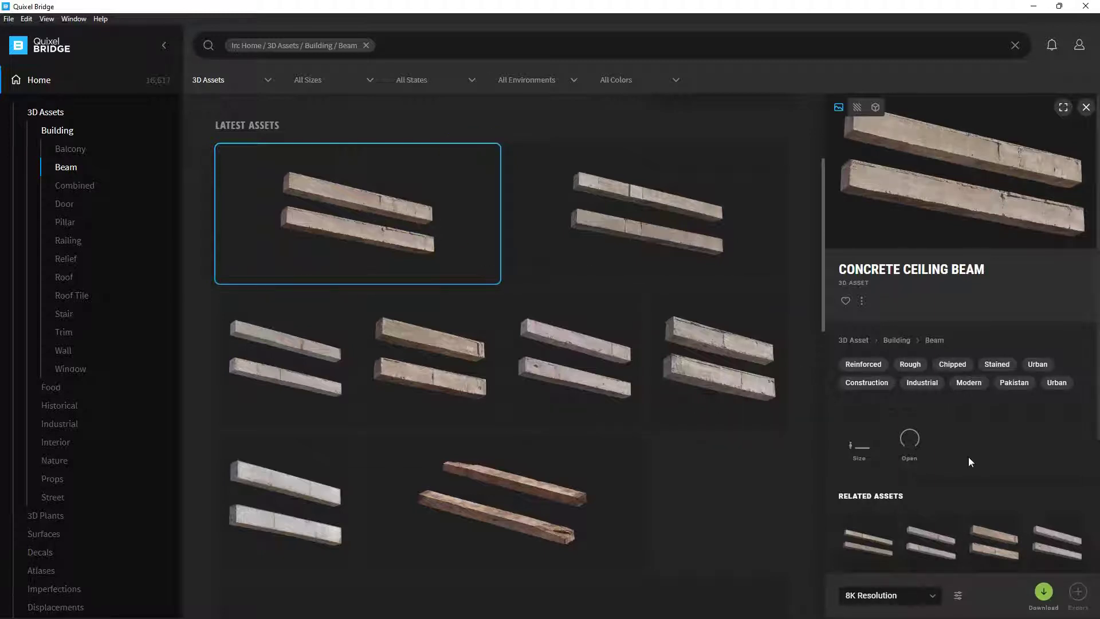
Step: Download the Concrete Ceiling Beam at 2K Resolution and export it to Unreal Engine
{"action": "scroll", "coordinate": [969, 456], "scroll_direction": "down", "scroll_amount": 3}
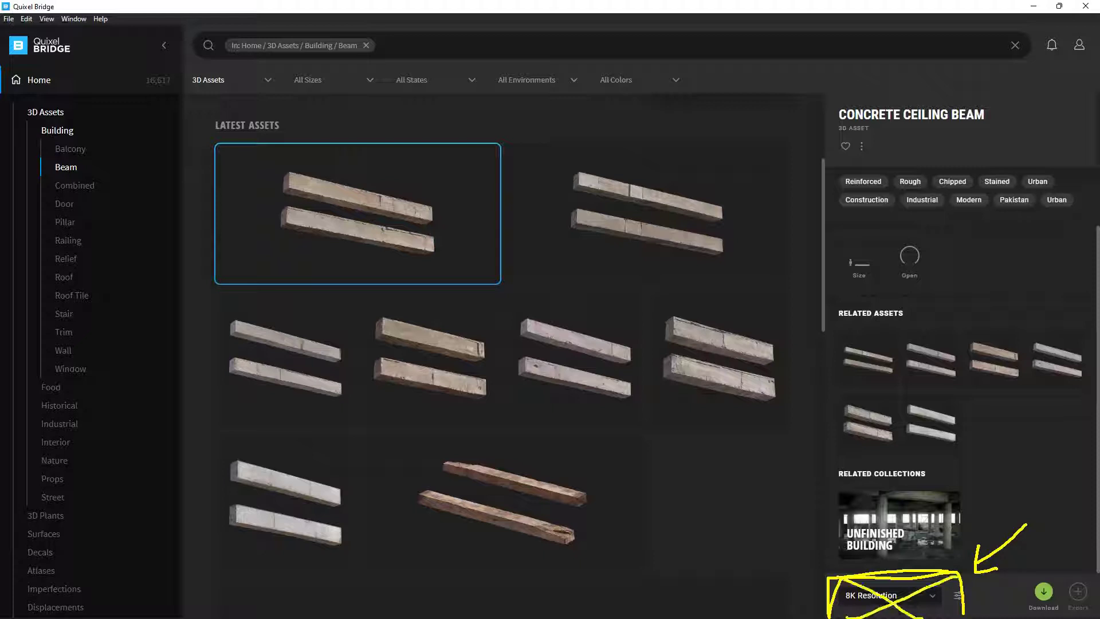
{"action": "left_click", "coordinate": [932, 596]}
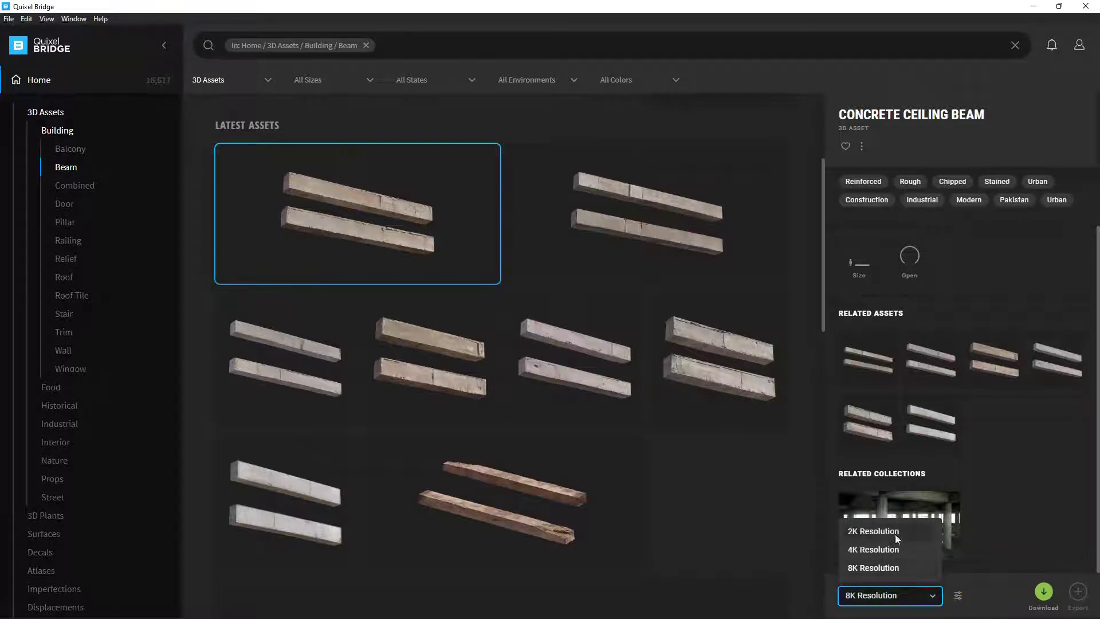
{"action": "left_click", "coordinate": [905, 531]}
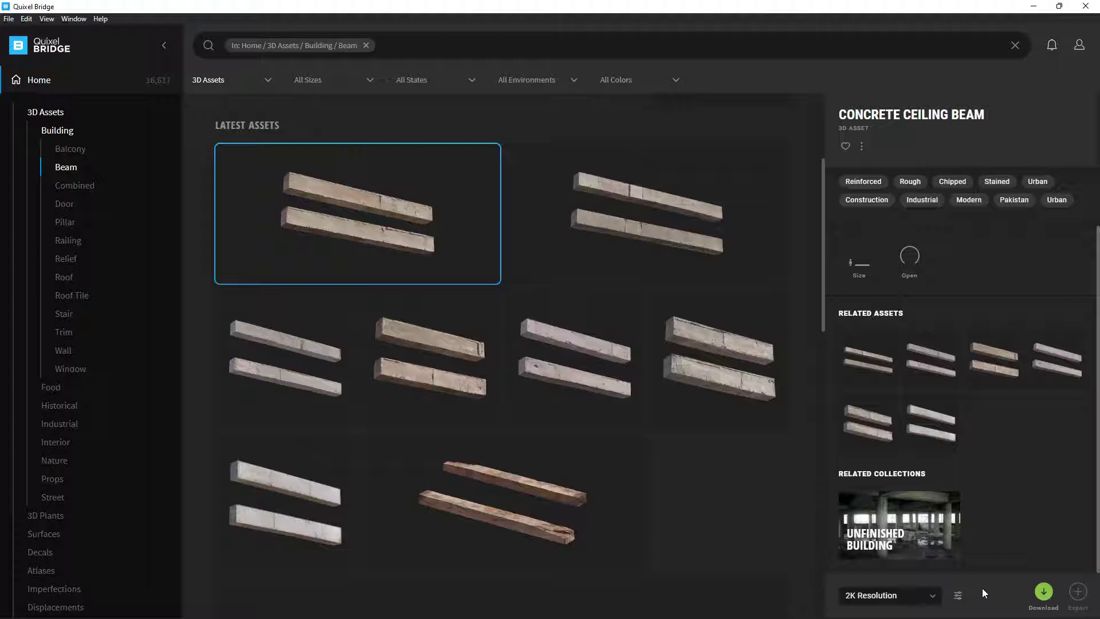
{"action": "left_click", "coordinate": [1044, 592]}
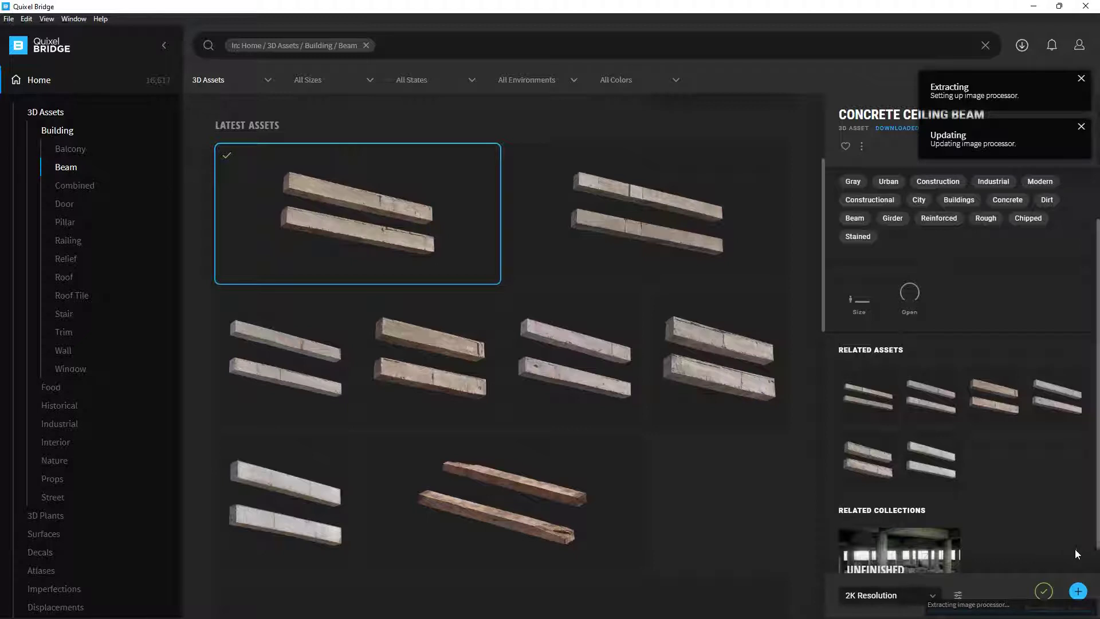
{"action": "left_click", "coordinate": [1079, 592]}
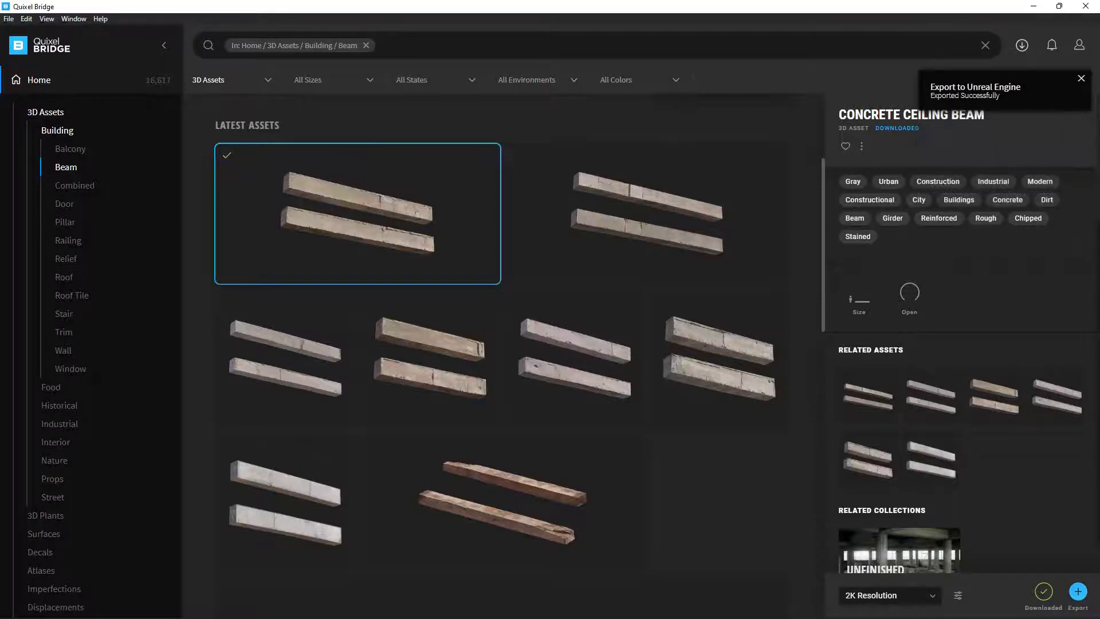
Step: Back in Unreal, review the FBX smoothing group warning and close the Message Log
{"action": "key", "text": "alt+Tab"}
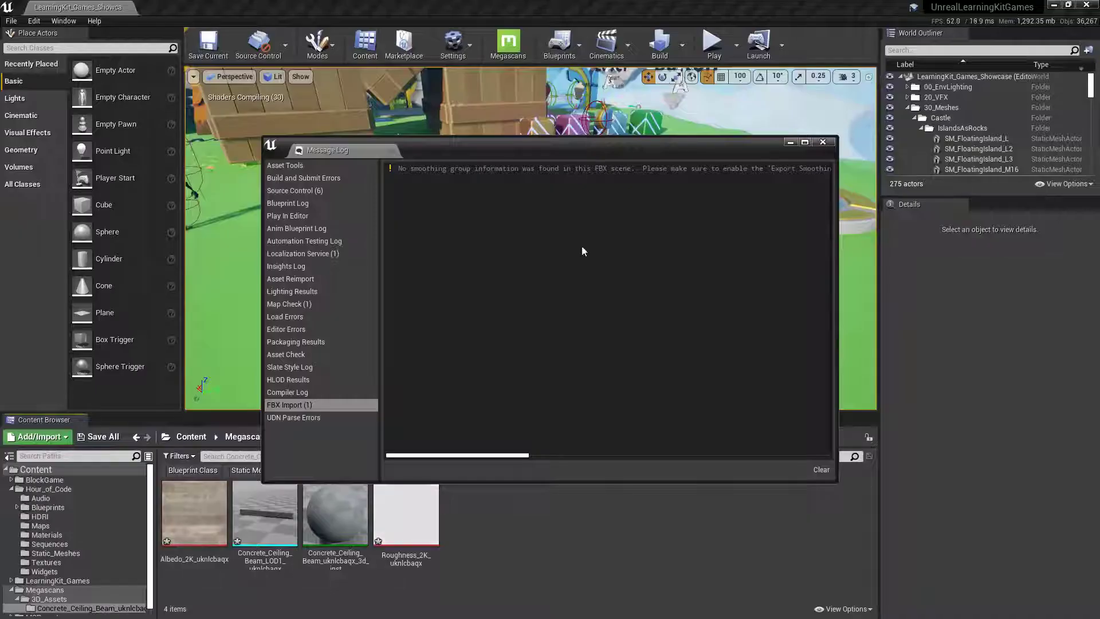
{"action": "left_click_drag", "start_coordinate": [468, 144], "coordinate": [534, 110]}
{"action": "left_click", "coordinate": [501, 134]}
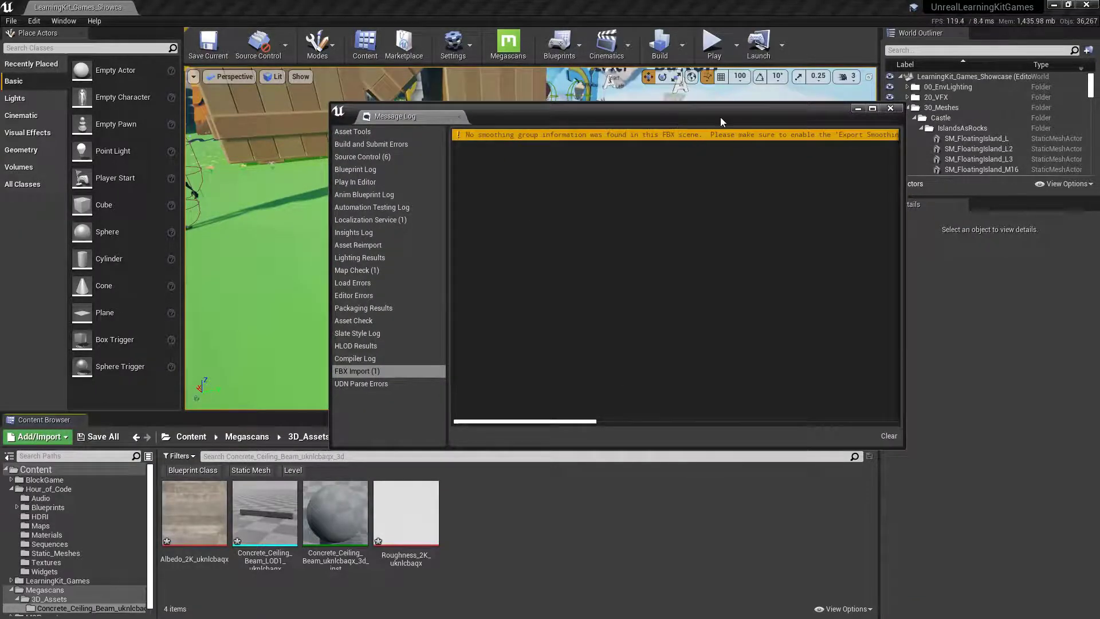
{"action": "left_click_drag", "start_coordinate": [720, 118], "coordinate": [628, 125]}
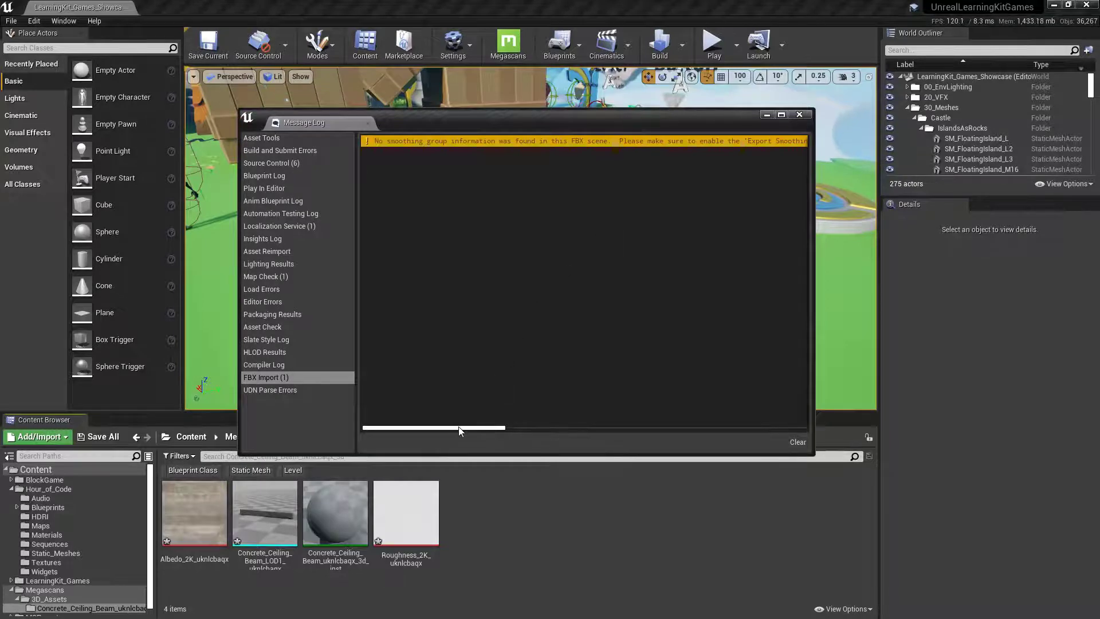
{"action": "left_click_drag", "start_coordinate": [459, 431], "coordinate": [801, 425]}
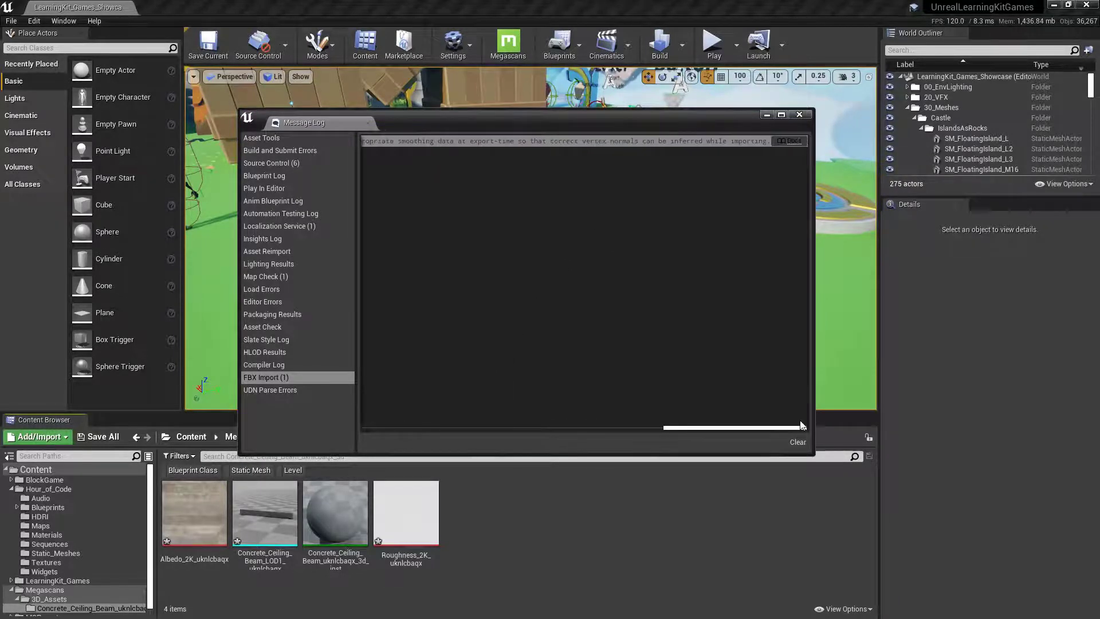
{"action": "left_click", "coordinate": [800, 115]}
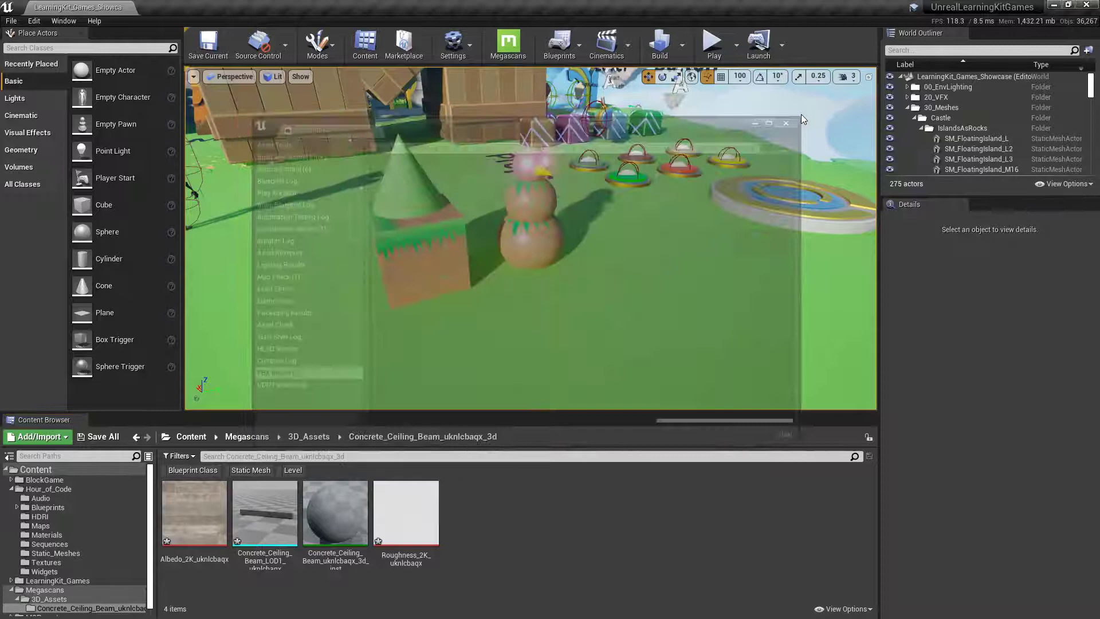
Step: Open the Megascans > 3D_Assets > Concrete_Ceiling_Beam folder in the Content Browser
{"action": "left_click_drag", "start_coordinate": [391, 411], "coordinate": [391, 305]}
{"action": "left_click", "coordinate": [65, 484]}
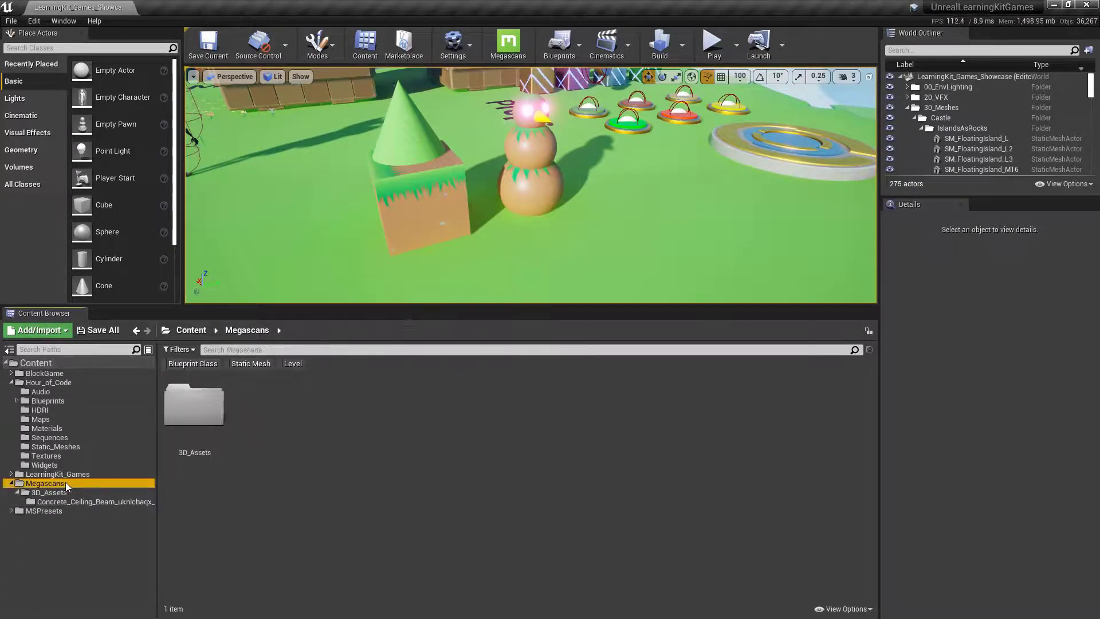
{"action": "left_click", "coordinate": [88, 493]}
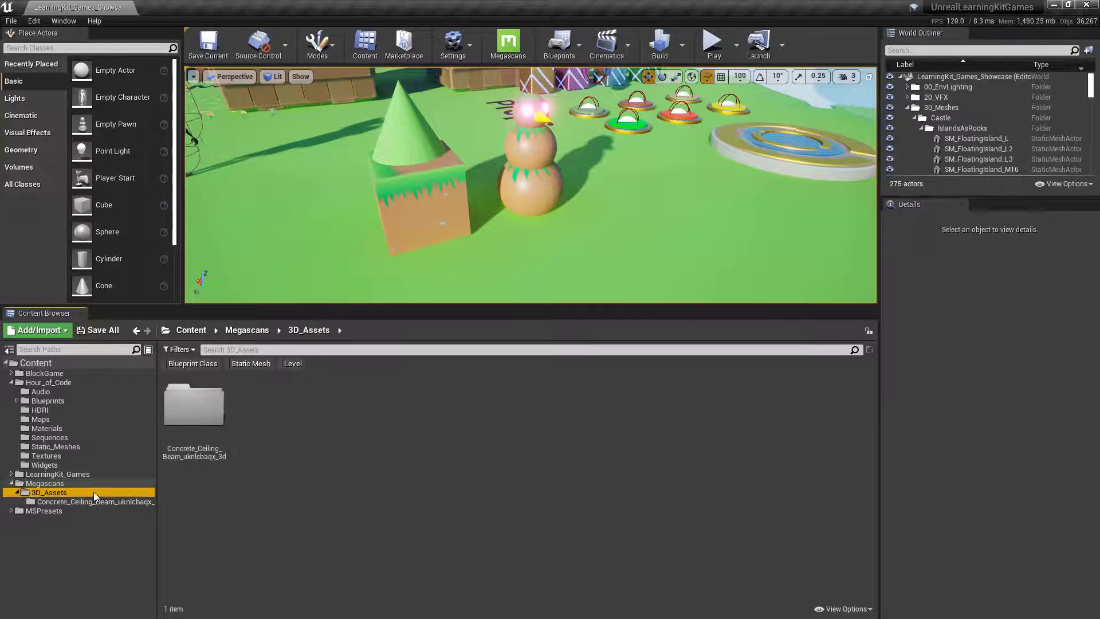
{"action": "left_click", "coordinate": [207, 424]}
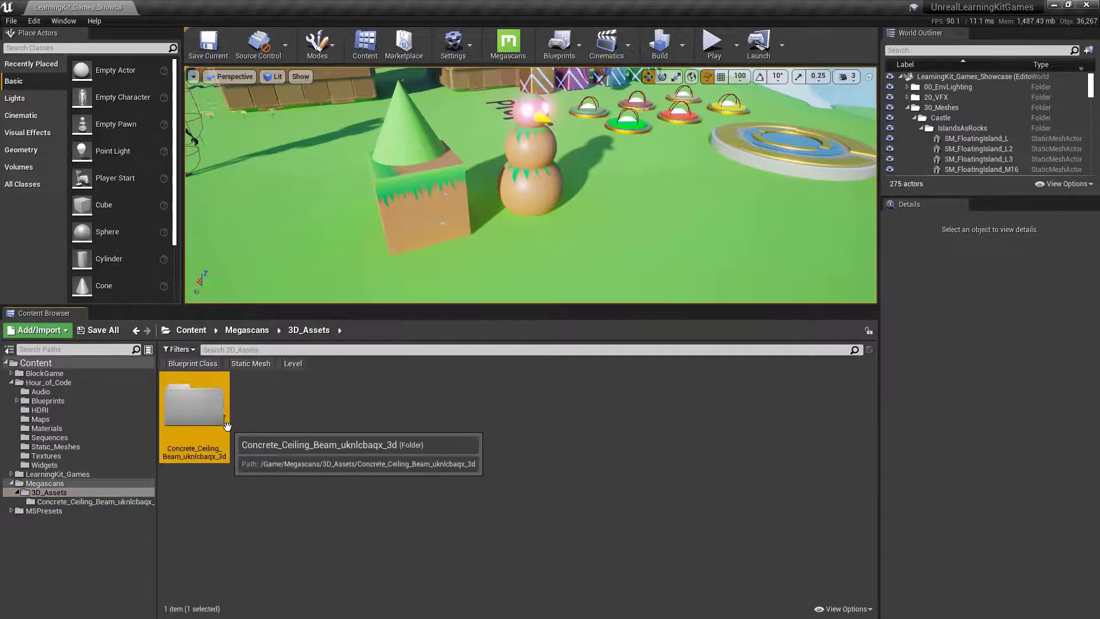
{"action": "left_click", "coordinate": [112, 501]}
Step: Check the beam's imported assets and place the LOD1 mesh on the ground beside the cube
{"action": "left_click", "coordinate": [195, 410]}
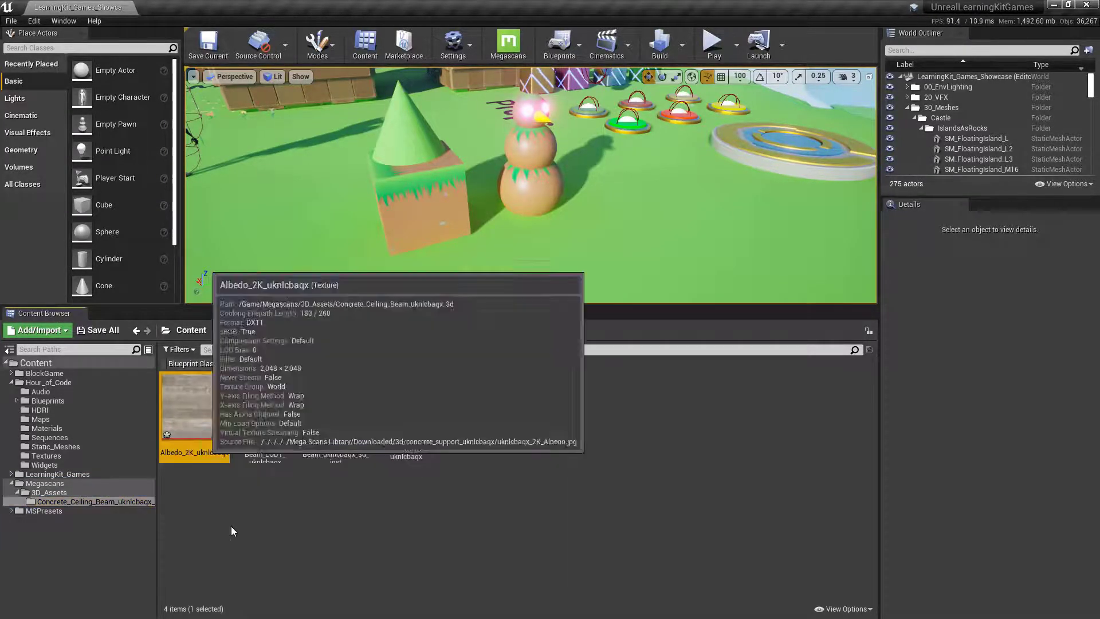
{"action": "left_click", "coordinate": [247, 425]}
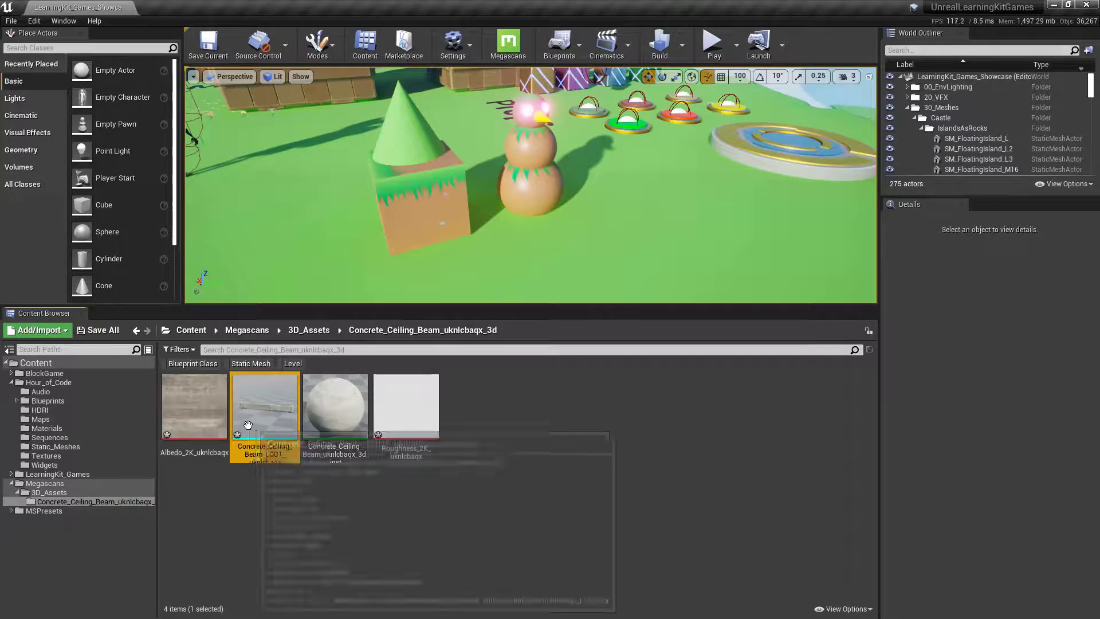
{"action": "left_click", "coordinate": [337, 412]}
{"action": "left_click", "coordinate": [427, 433]}
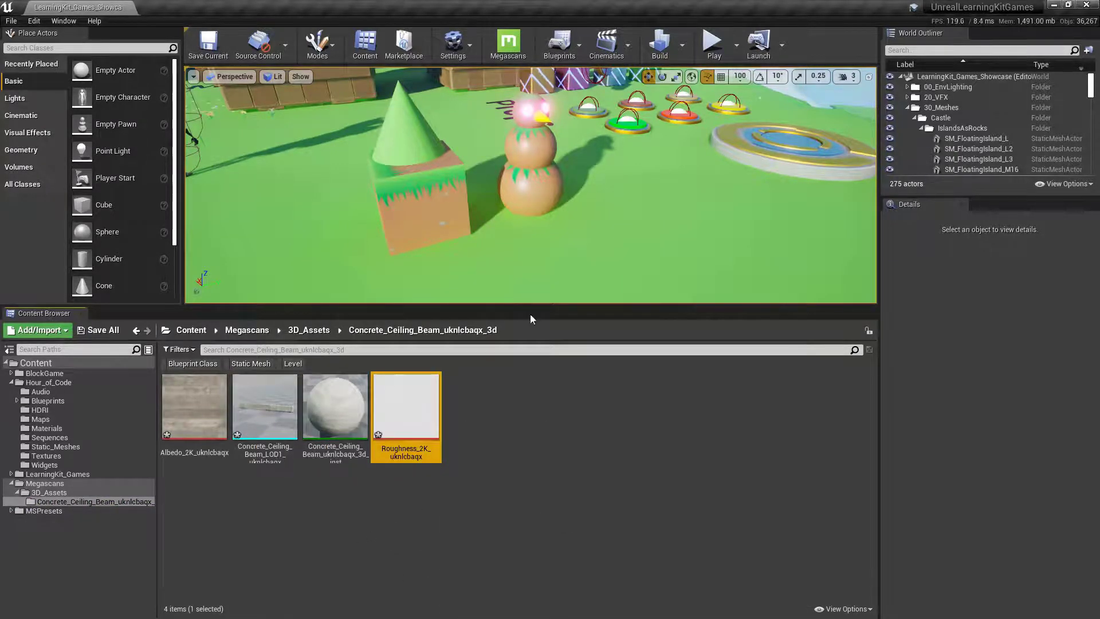
{"action": "left_click_drag", "start_coordinate": [530, 315], "coordinate": [531, 417]}
{"action": "left_click_drag", "start_coordinate": [265, 510], "coordinate": [560, 307]}
{"action": "right_click_drag", "start_coordinate": [560, 307], "coordinate": [612, 197]}
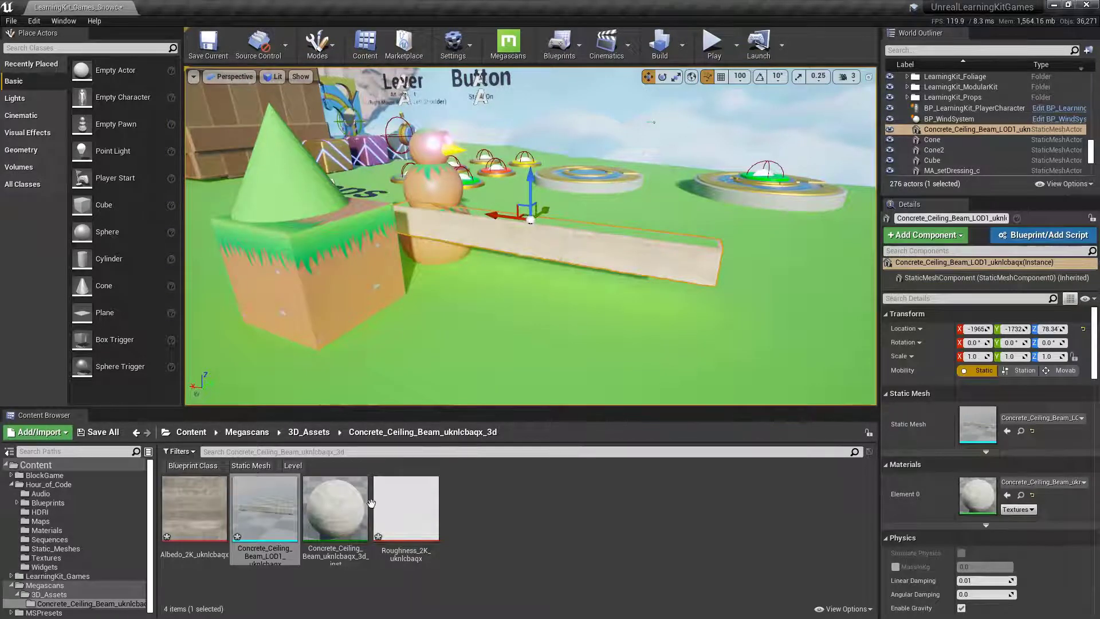
Step: Return the Content Browser to the Megascans folder and collapse Hour_of_Code
{"action": "left_click", "coordinate": [60, 586]}
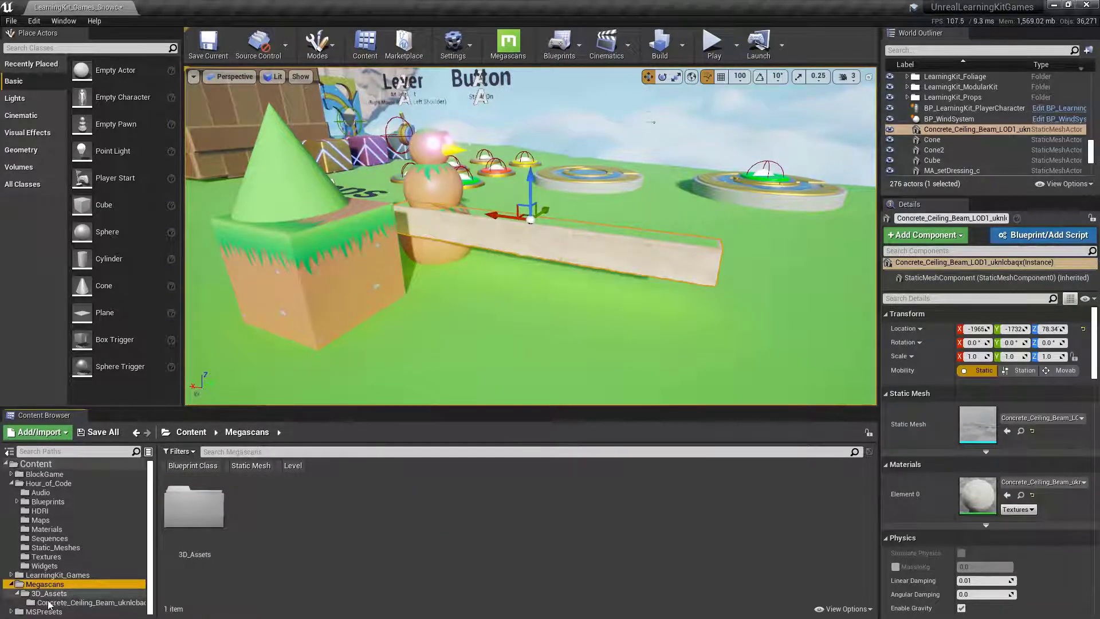
{"action": "left_click", "coordinate": [11, 484]}
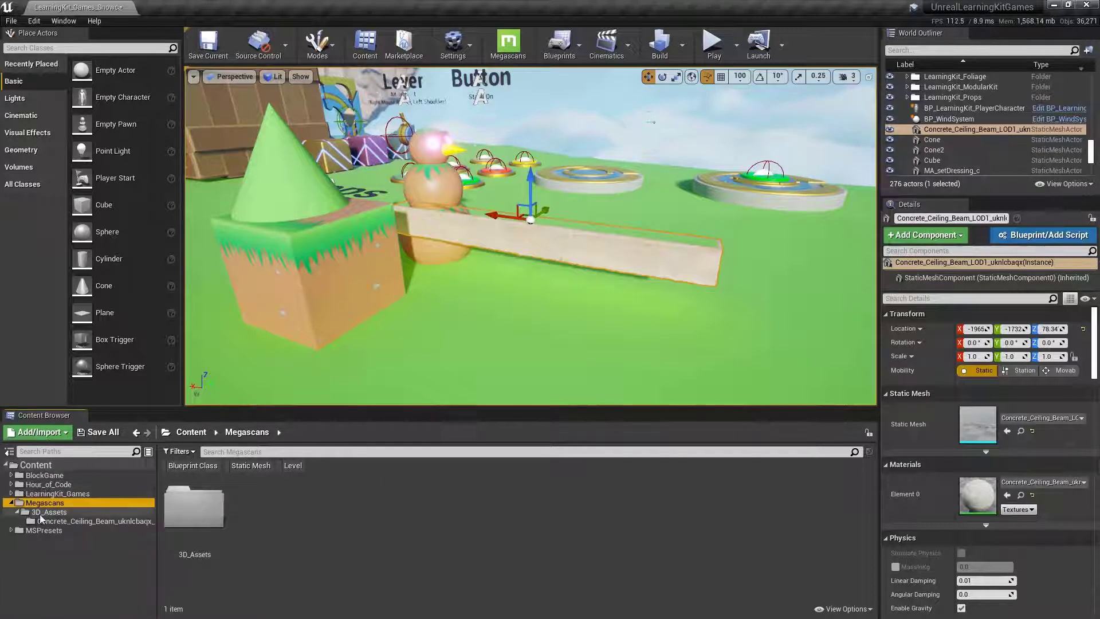